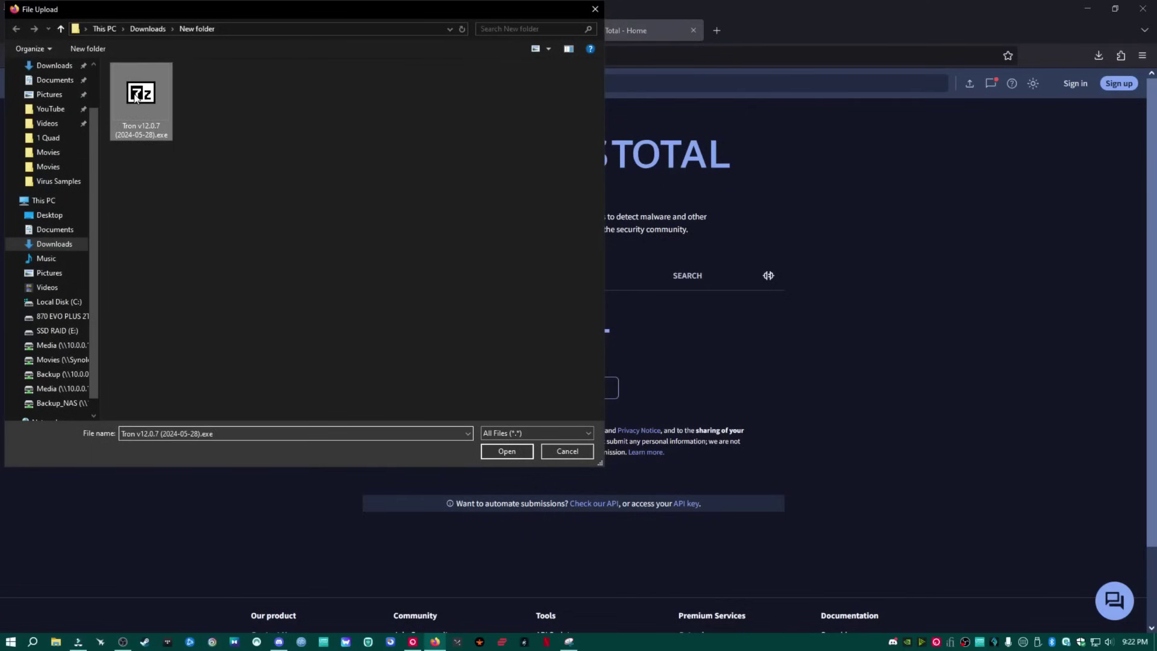
Submit the selected Tron v12.0.7 installer to VirusTotal for scanning.
click(507, 452)
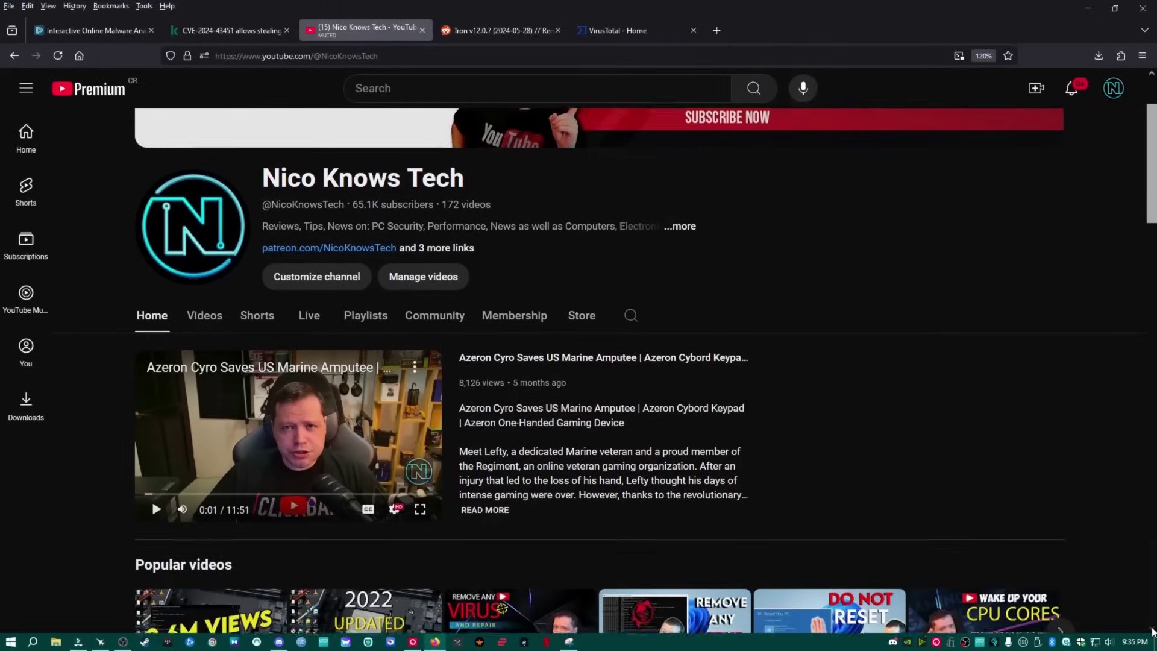
scroll(1152, 631, down, 4)
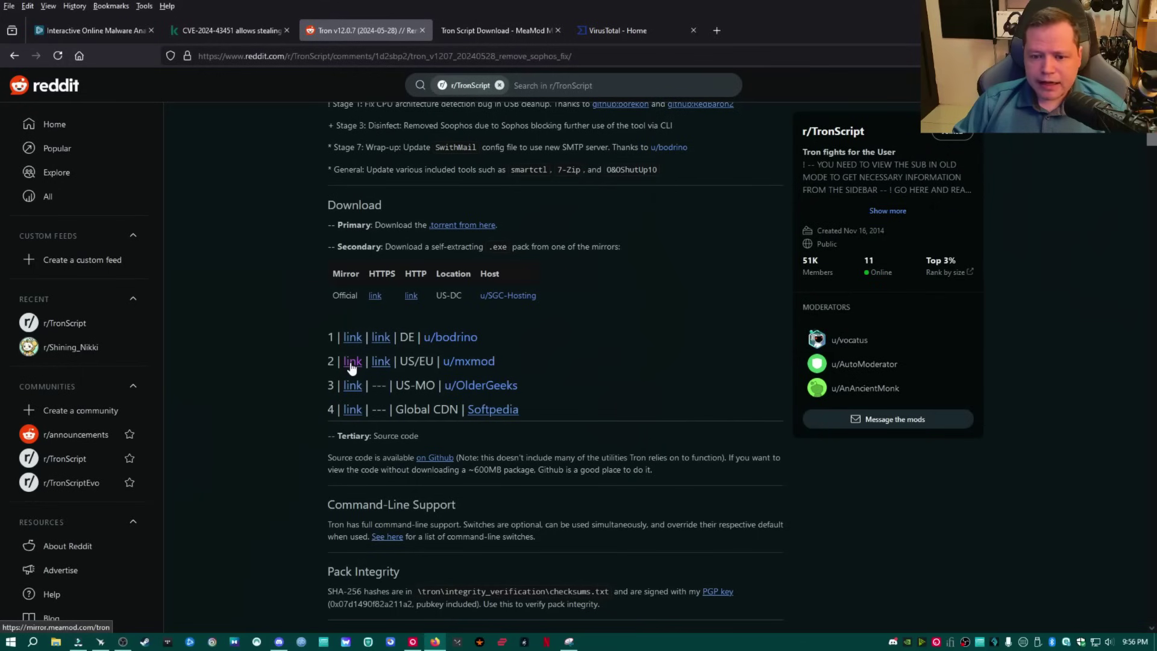
Scroll the Tron release post, then show the browser's list of completed downloads.
scroll(422, 368, up, 8)
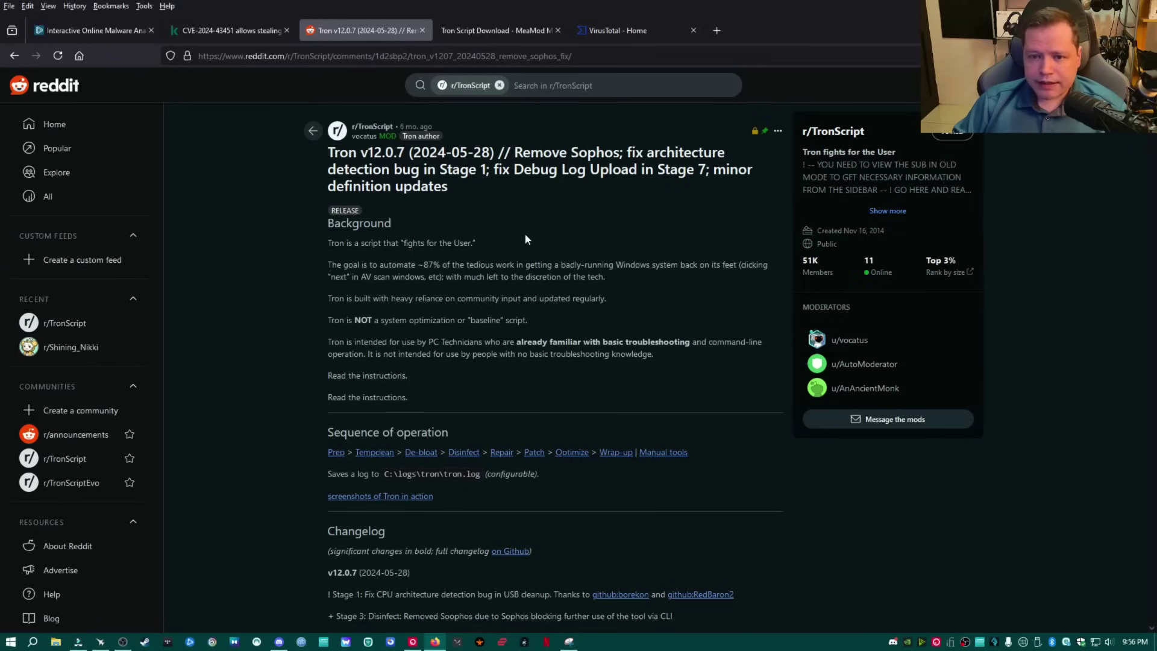
scroll(525, 233, down, 8)
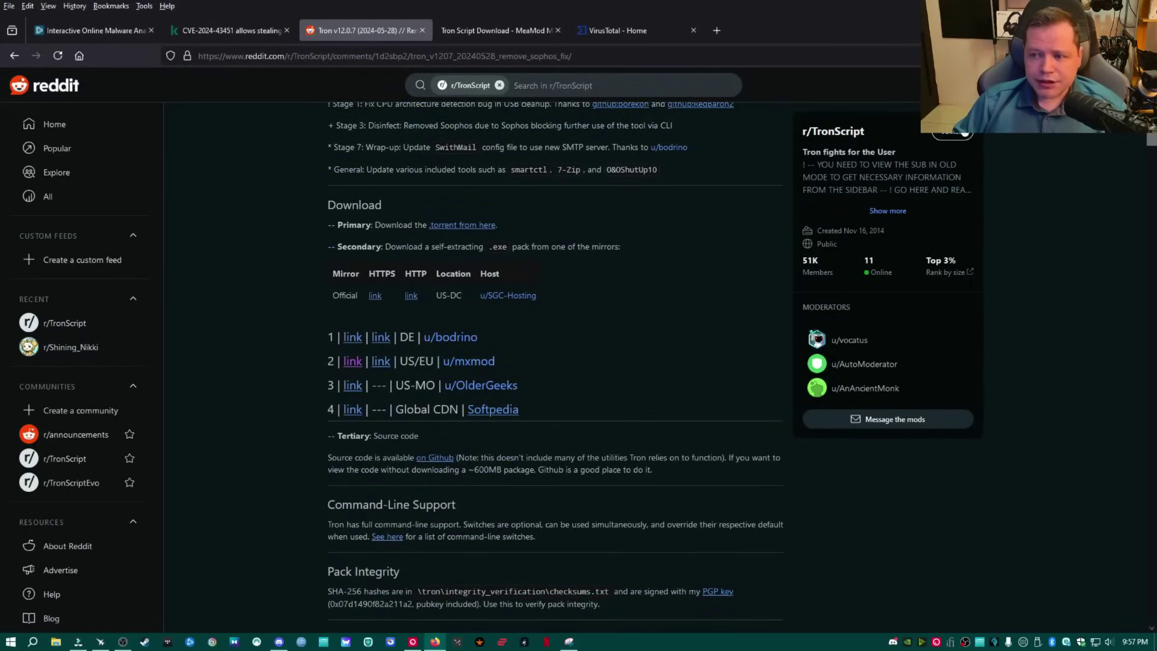
click(1098, 55)
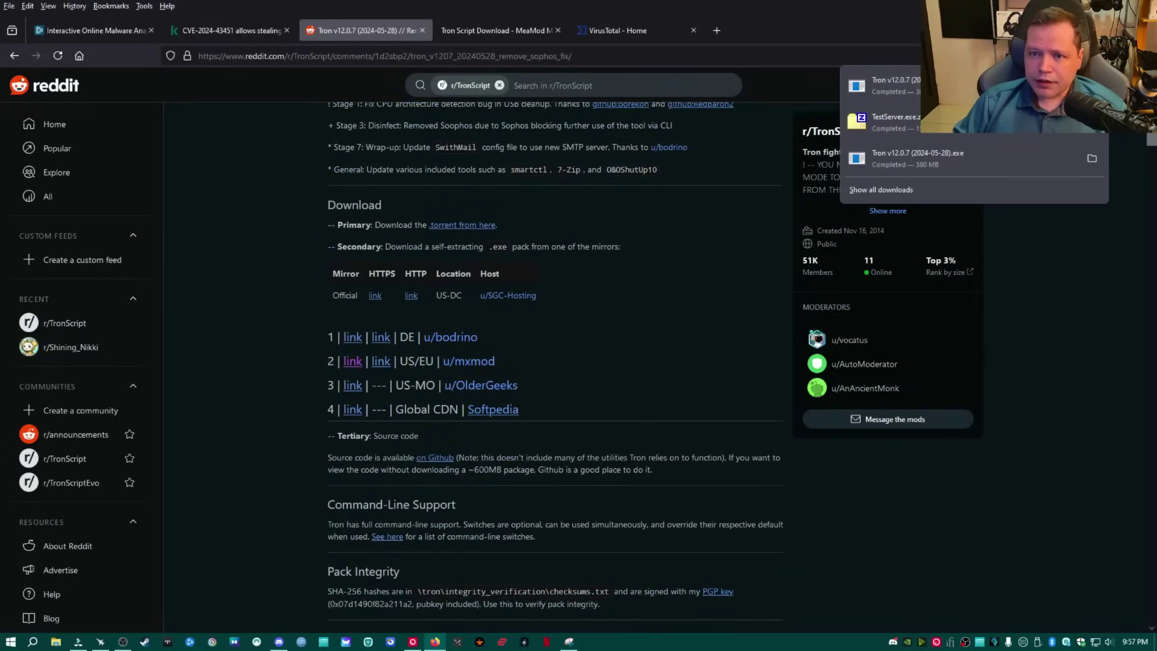
Upload Tron v12.0.7 (2024-05-28).exe to VirusTotal and view its 7/40 report.
click(599, 27)
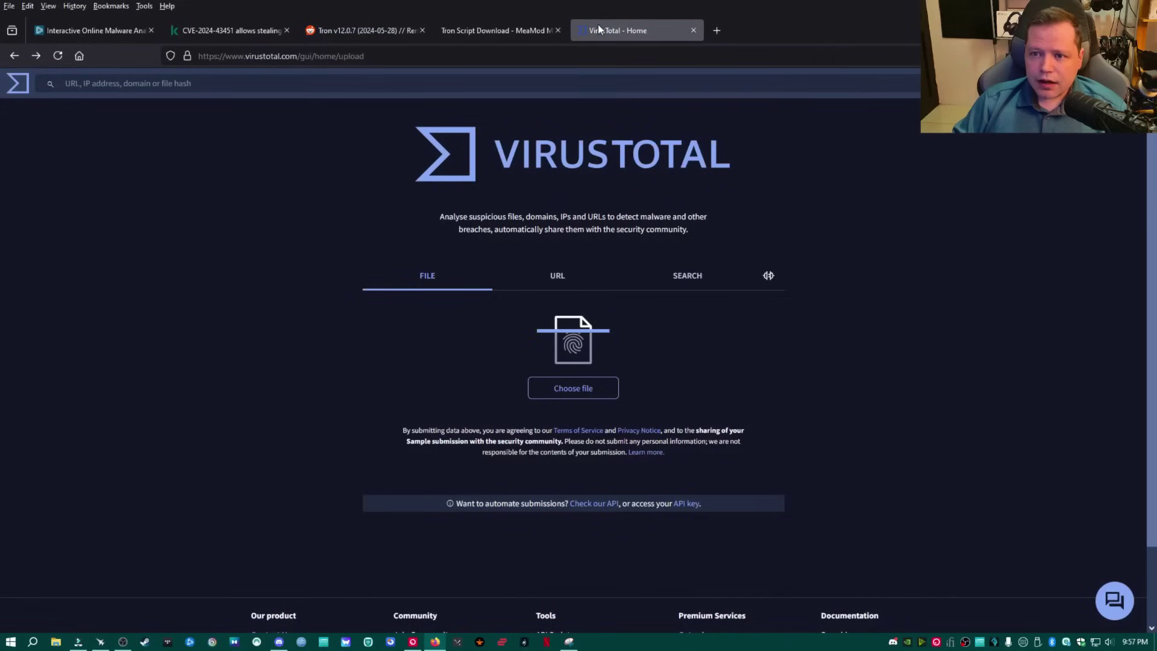
click(571, 395)
click(150, 106)
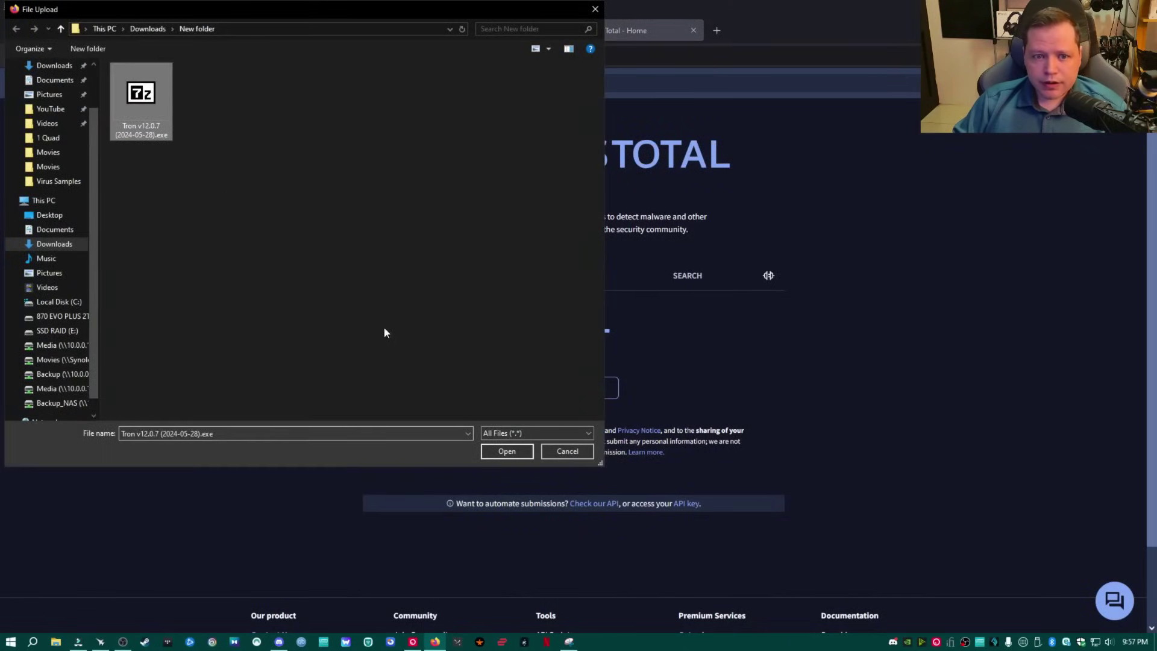
click(504, 451)
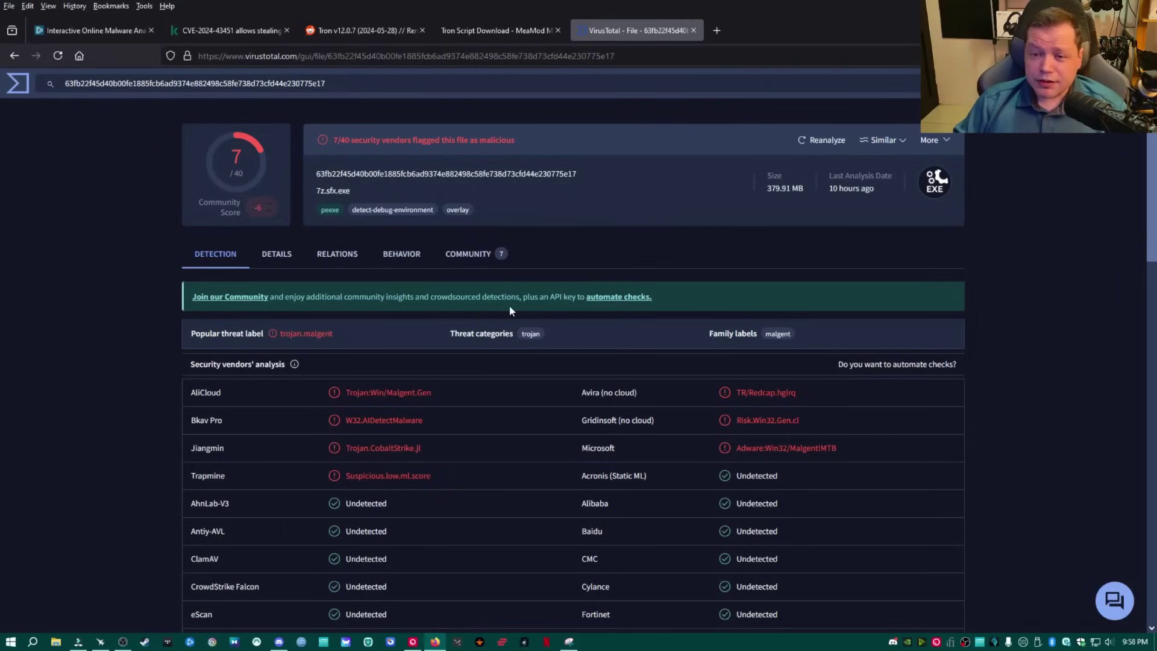
Start a new deep analysis from the ANY.RUN sandbox page.
click(85, 30)
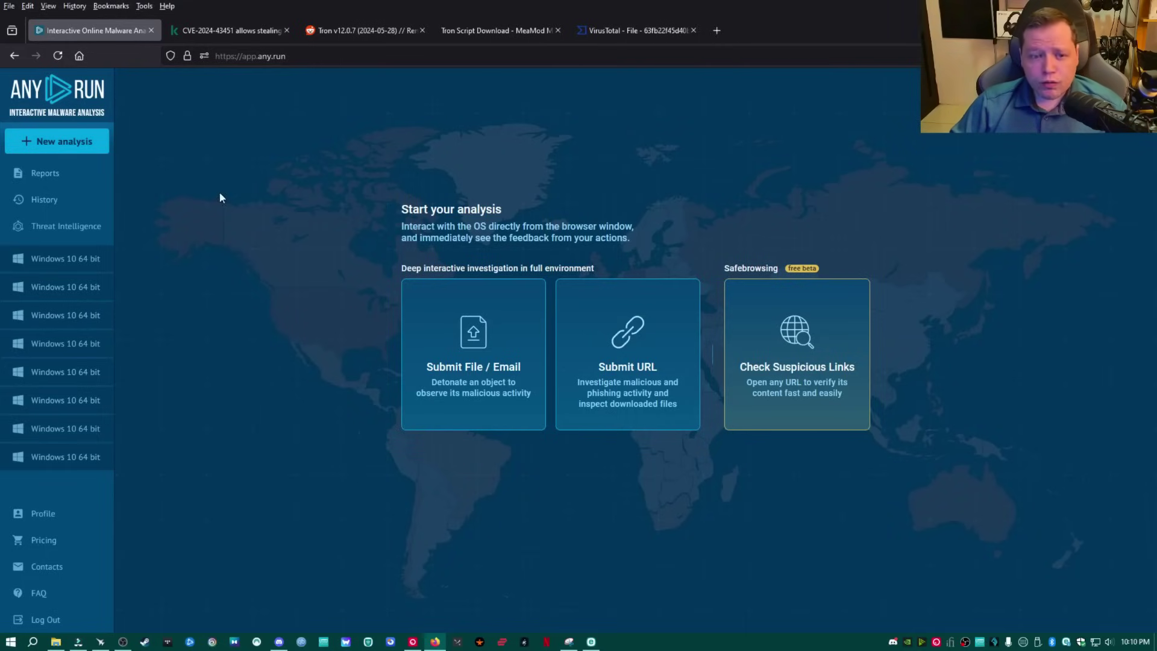
click(67, 145)
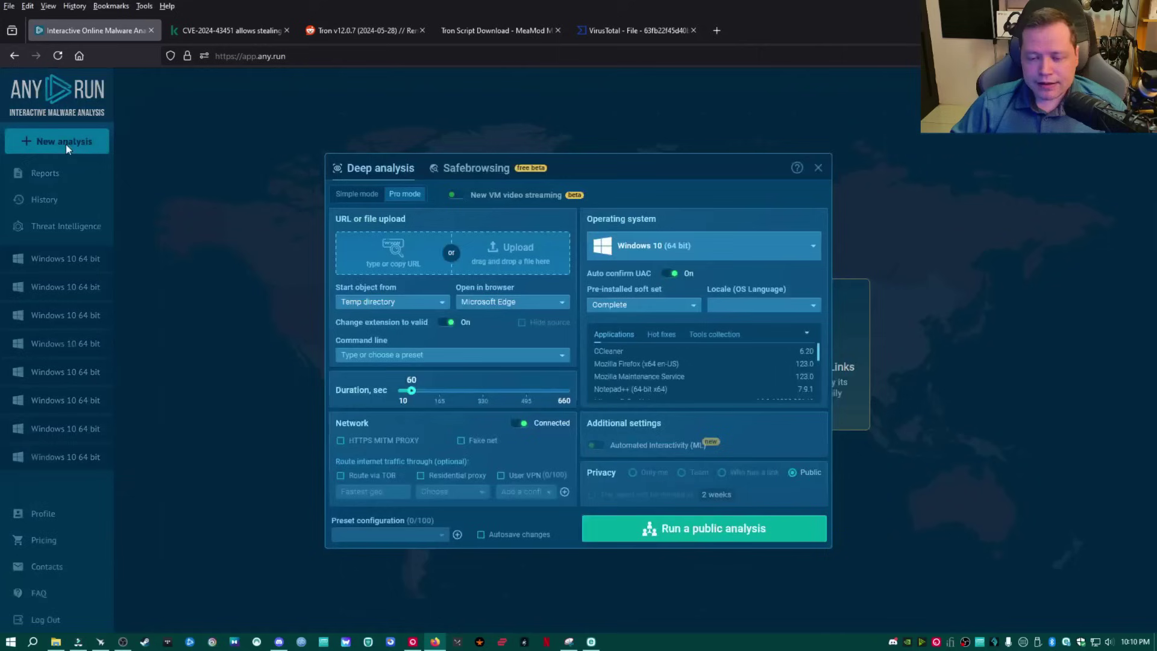
Try uploading the Tron installer to ANY.RUN and dismiss the over-100 MB error.
click(517, 247)
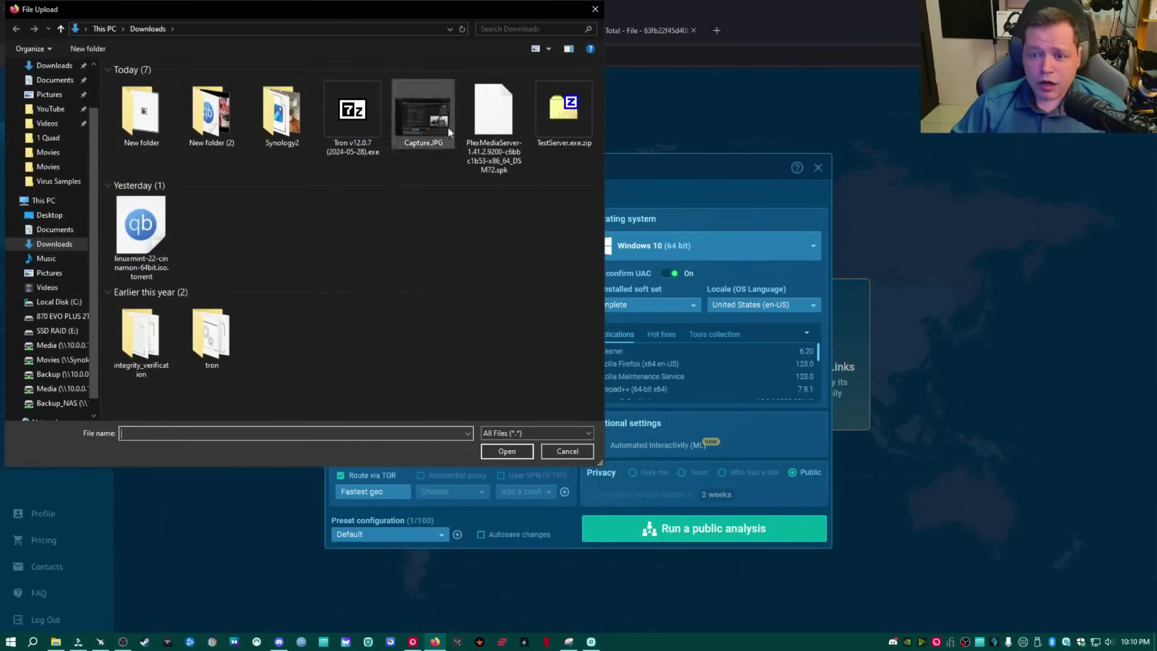
click(352, 121)
click(508, 451)
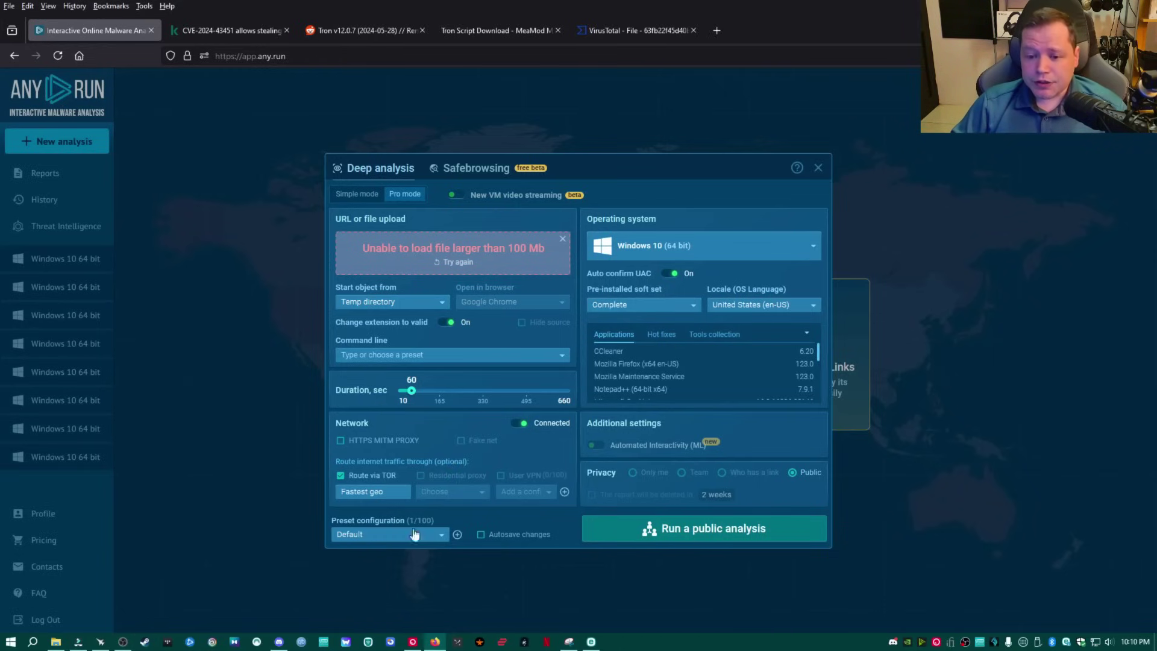
click(562, 241)
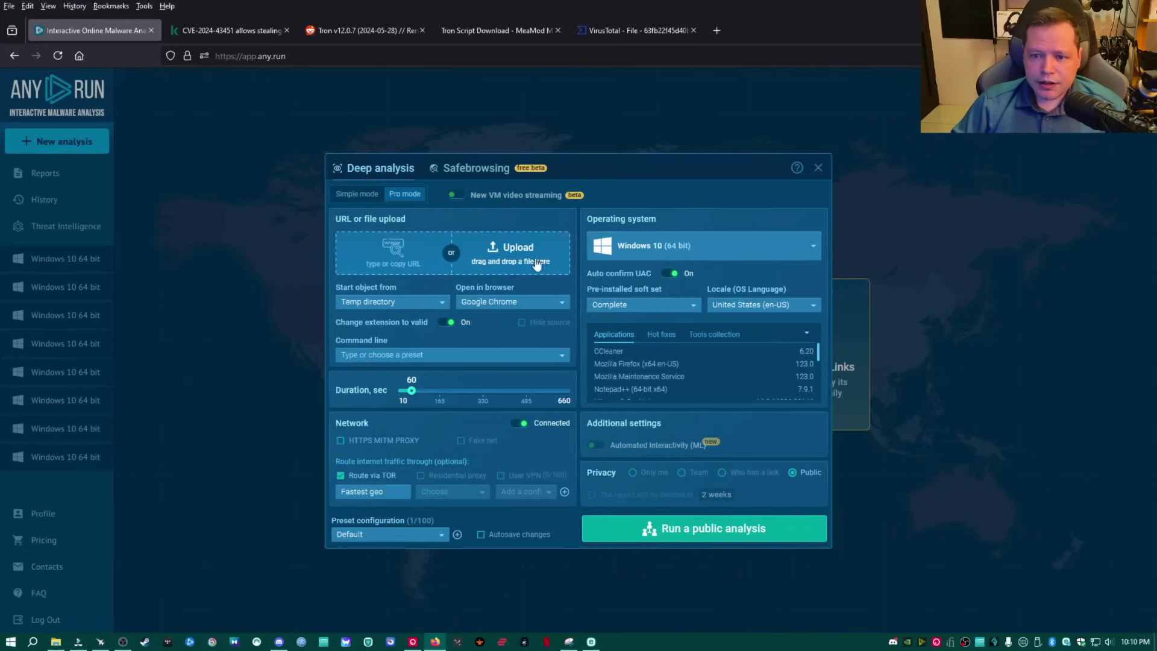
Browse the upload picker to tron > resources > stage_0_prep > tdss_killer and bring up ESET's quarantine.
click(515, 255)
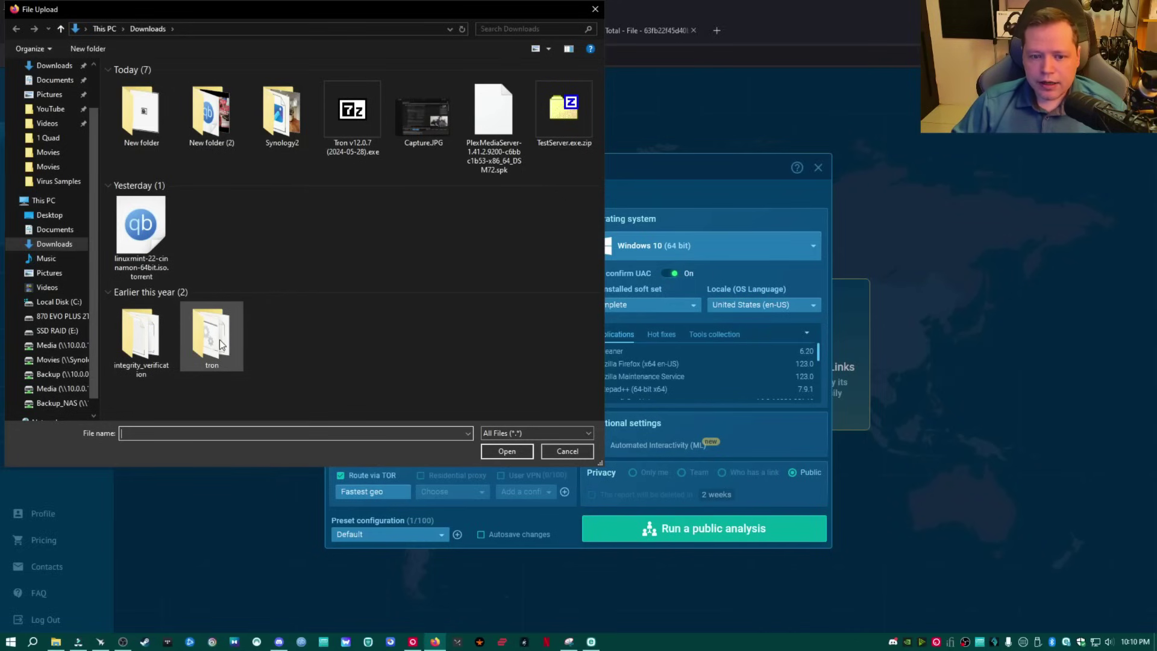
double_click(221, 344)
double_click(150, 83)
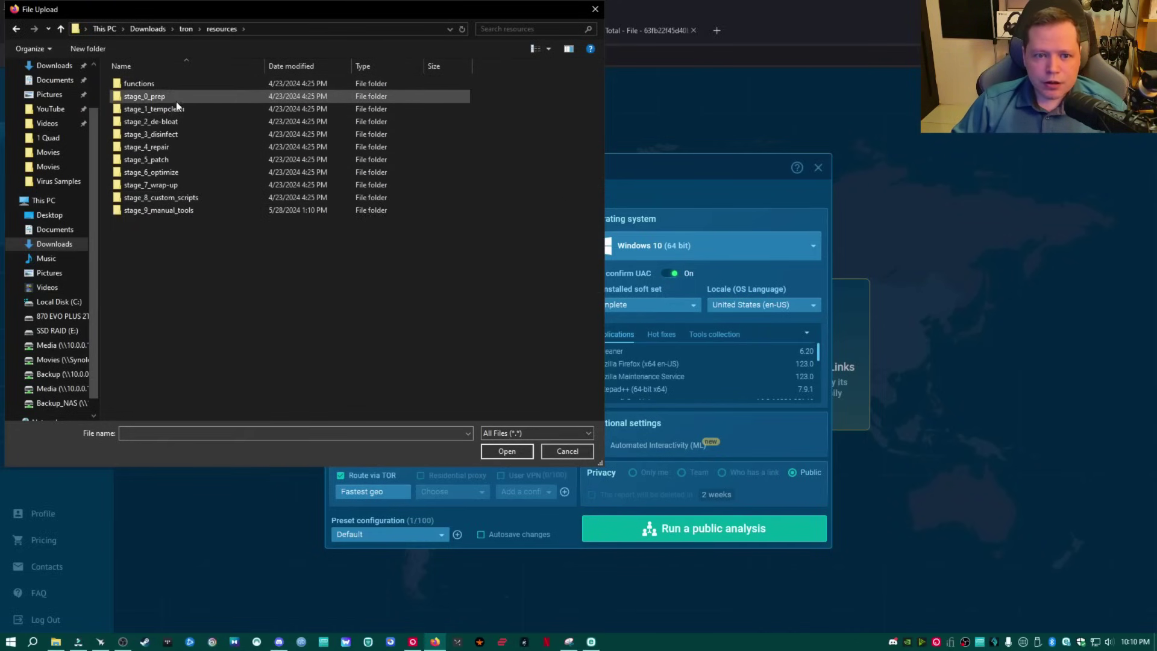
double_click(145, 99)
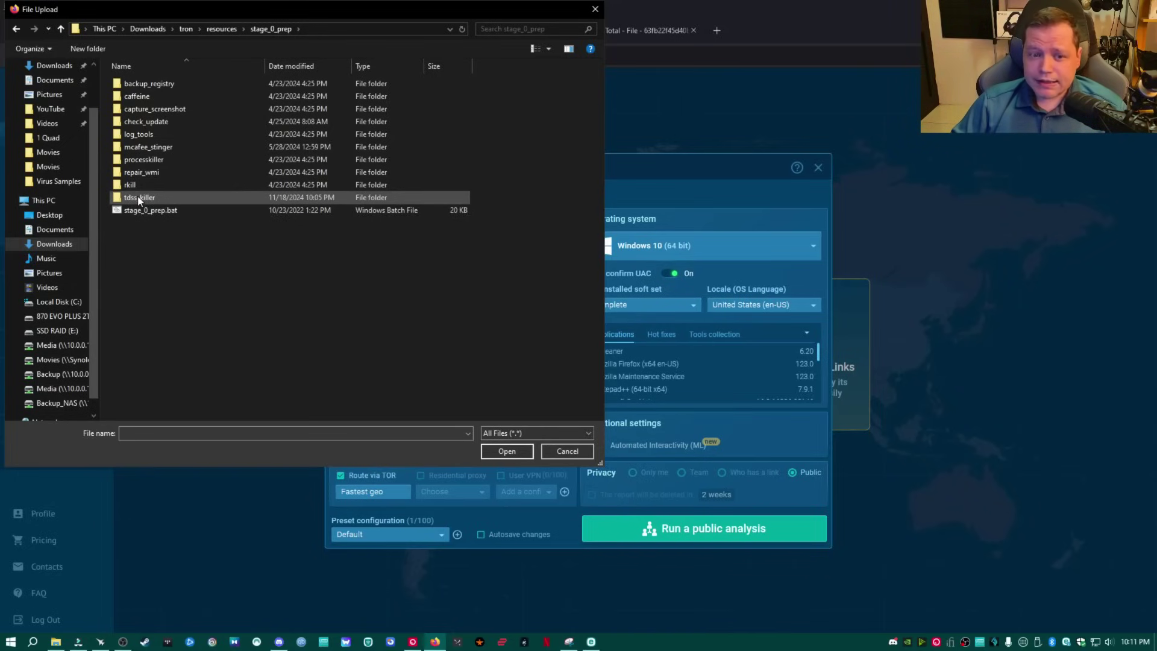
double_click(137, 197)
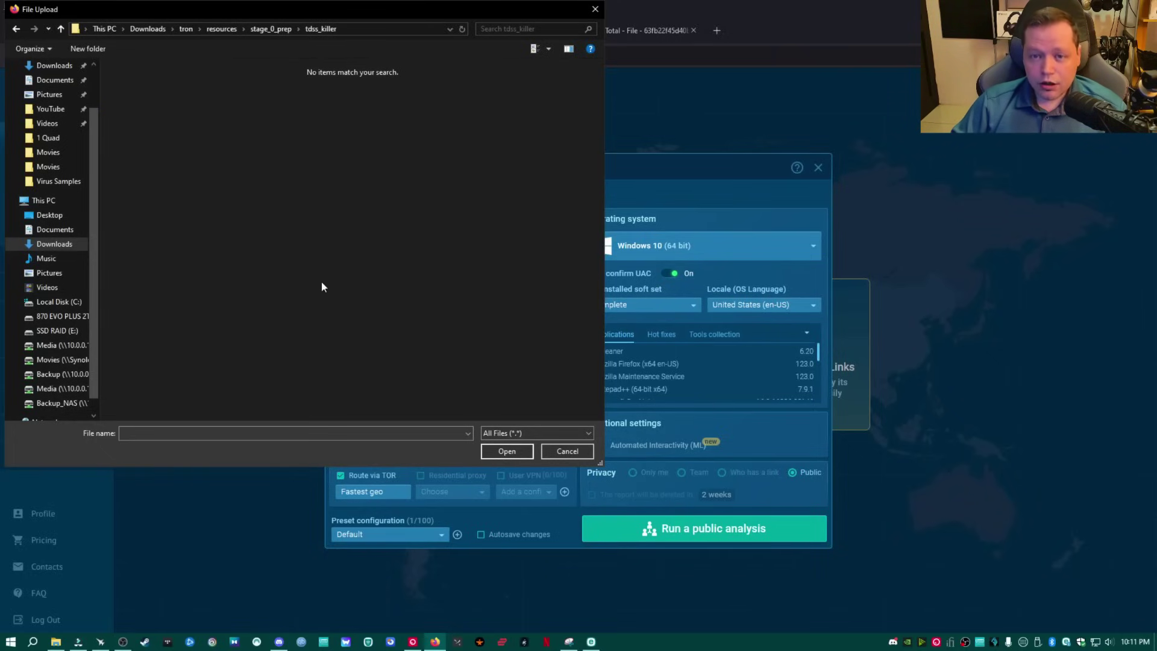
click(591, 641)
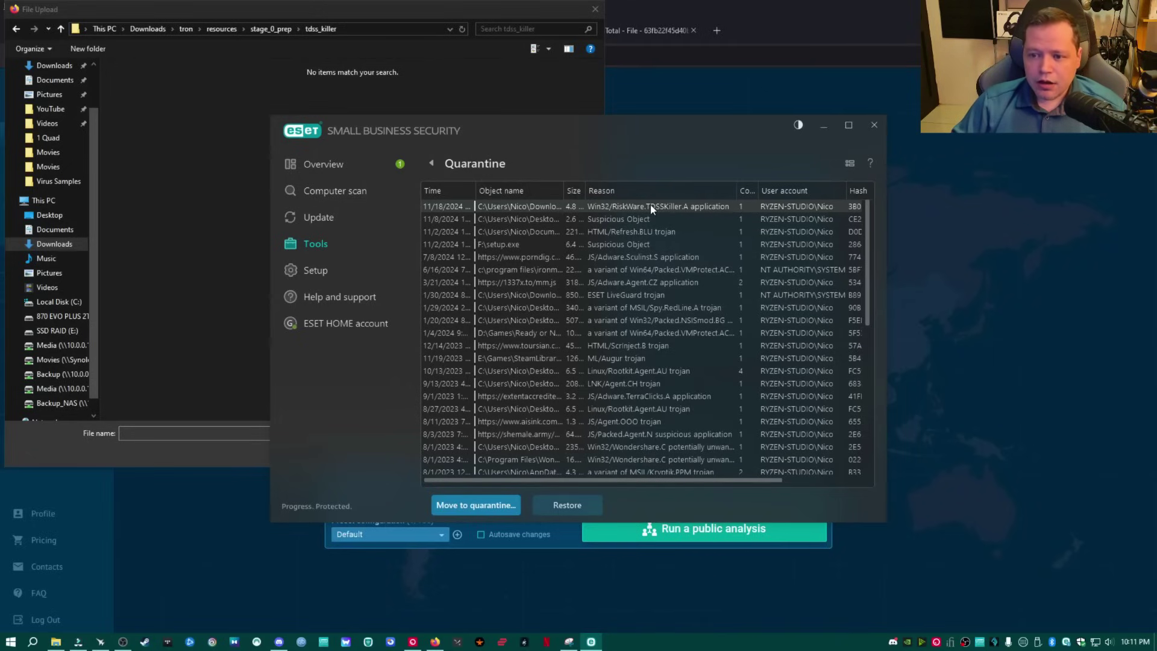
Restore the Win32/RiskWare.TDSSKiller.A item from ESET's quarantine and confirm.
mouse_move(620, 204)
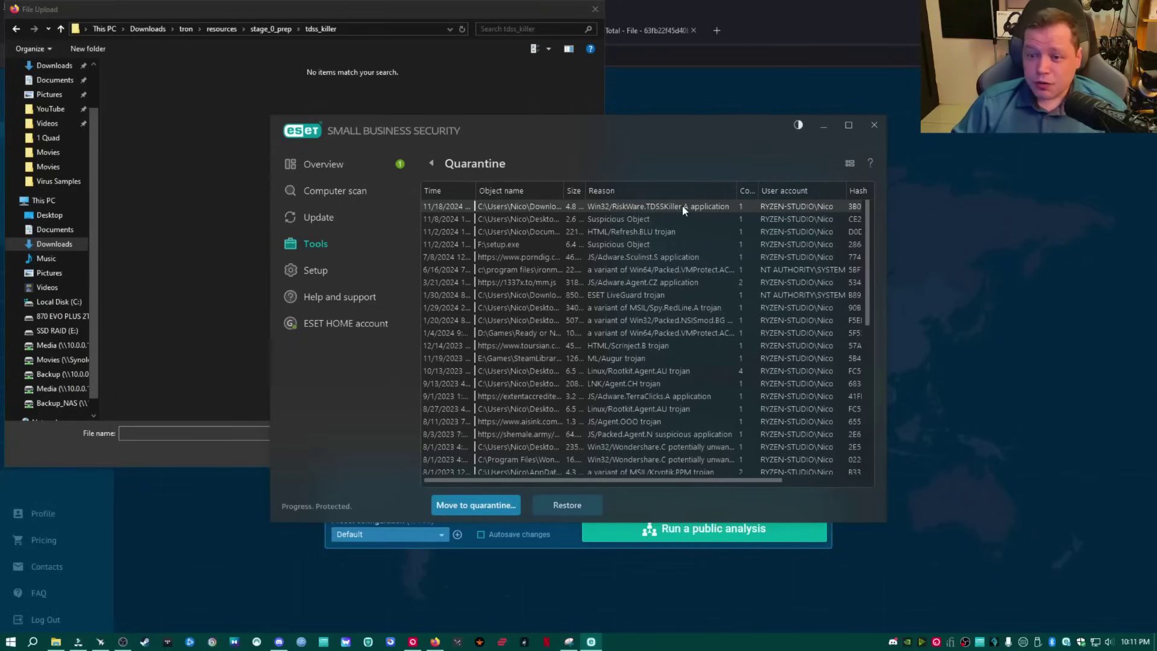
click(568, 507)
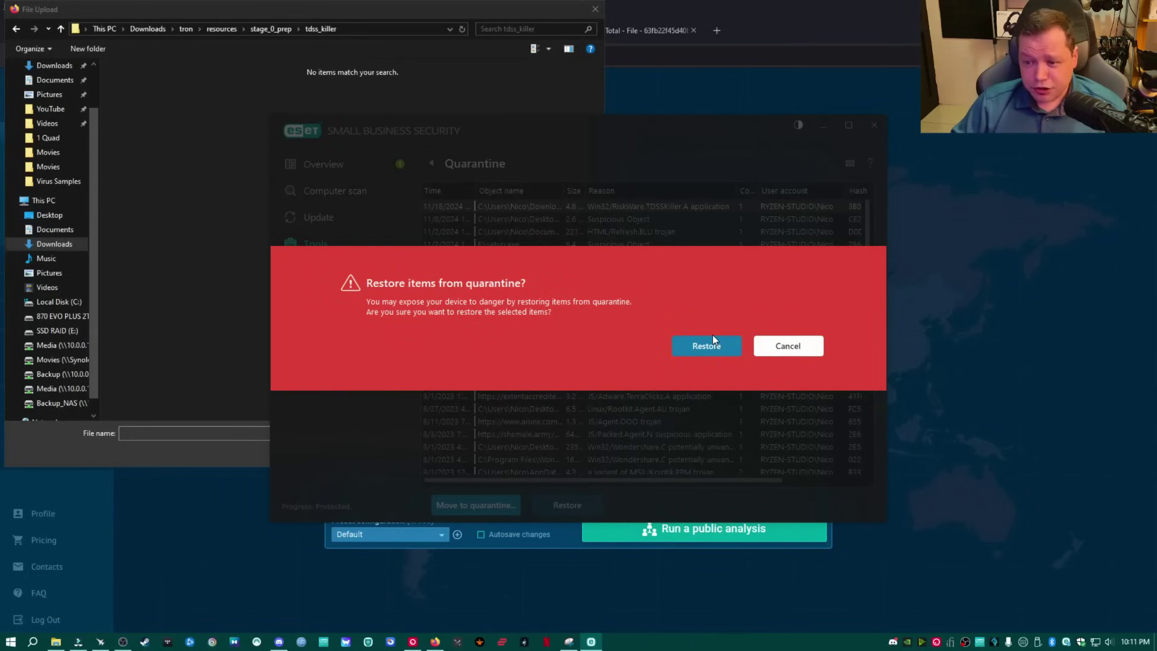
click(706, 346)
Upload TDSSKiller.exe from the tdss_killer folder to ANY.RUN.
click(175, 174)
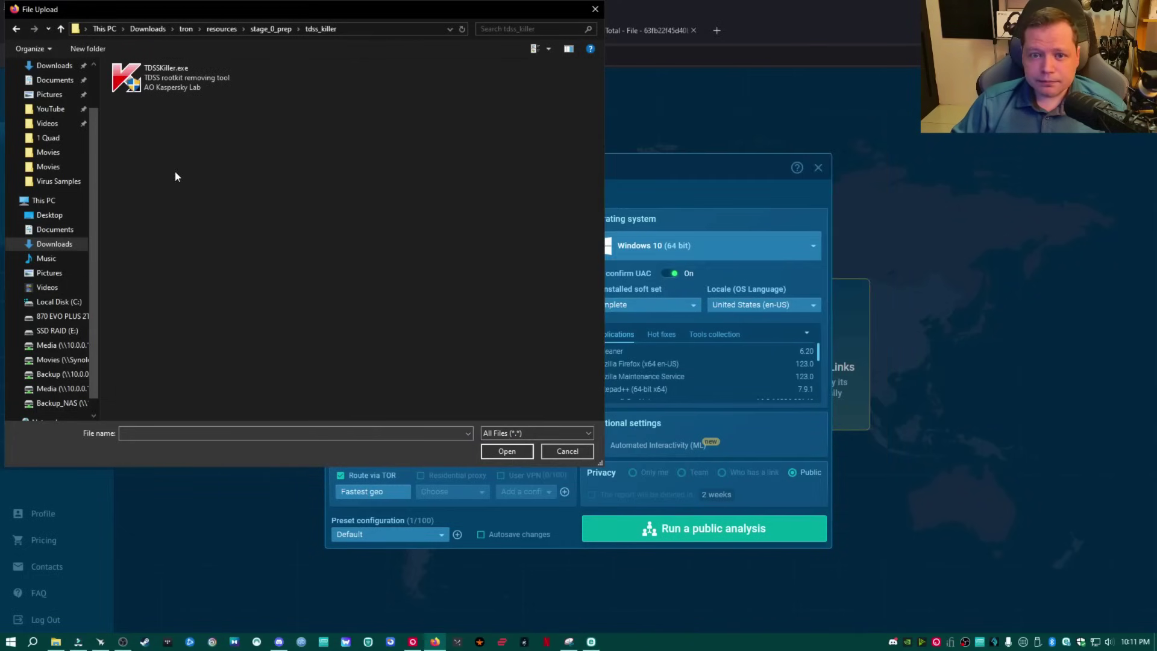
click(165, 79)
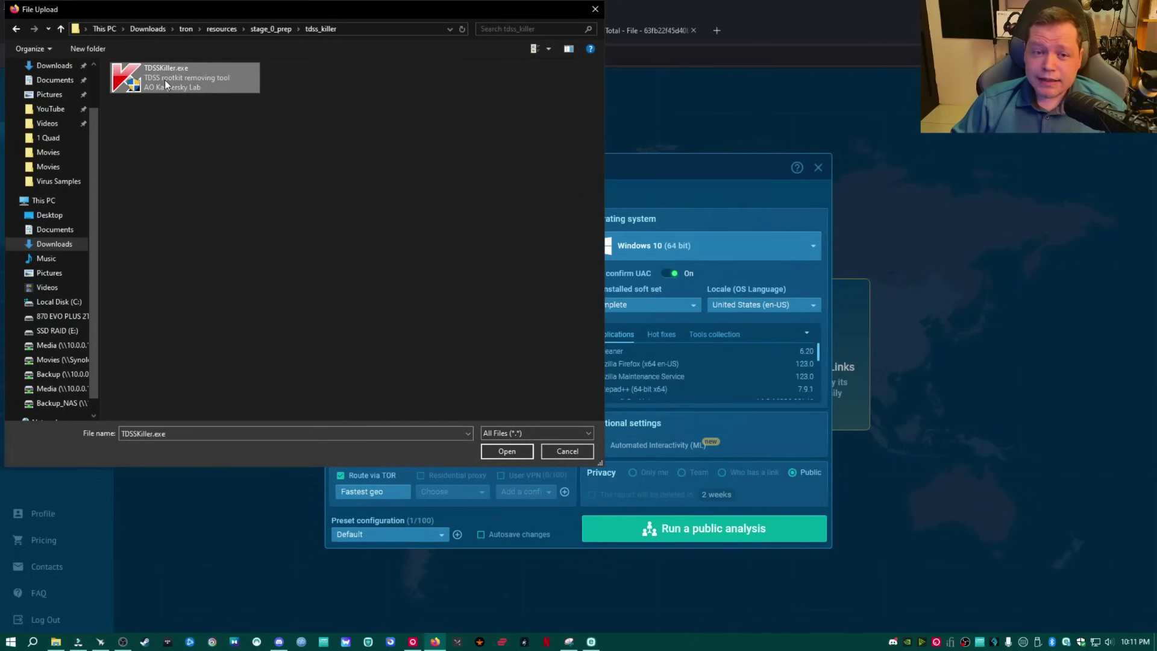
click(515, 451)
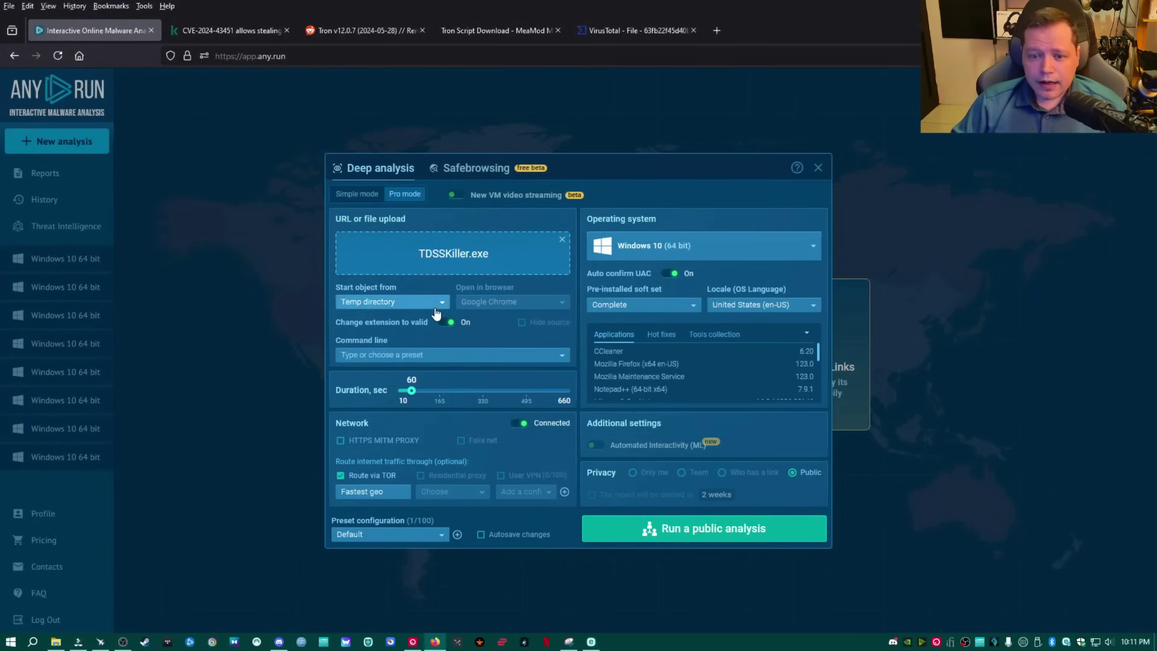
Start from Desktop, set duration to 660 seconds on Windows 10 64-bit, and run publicly.
click(388, 305)
click(377, 317)
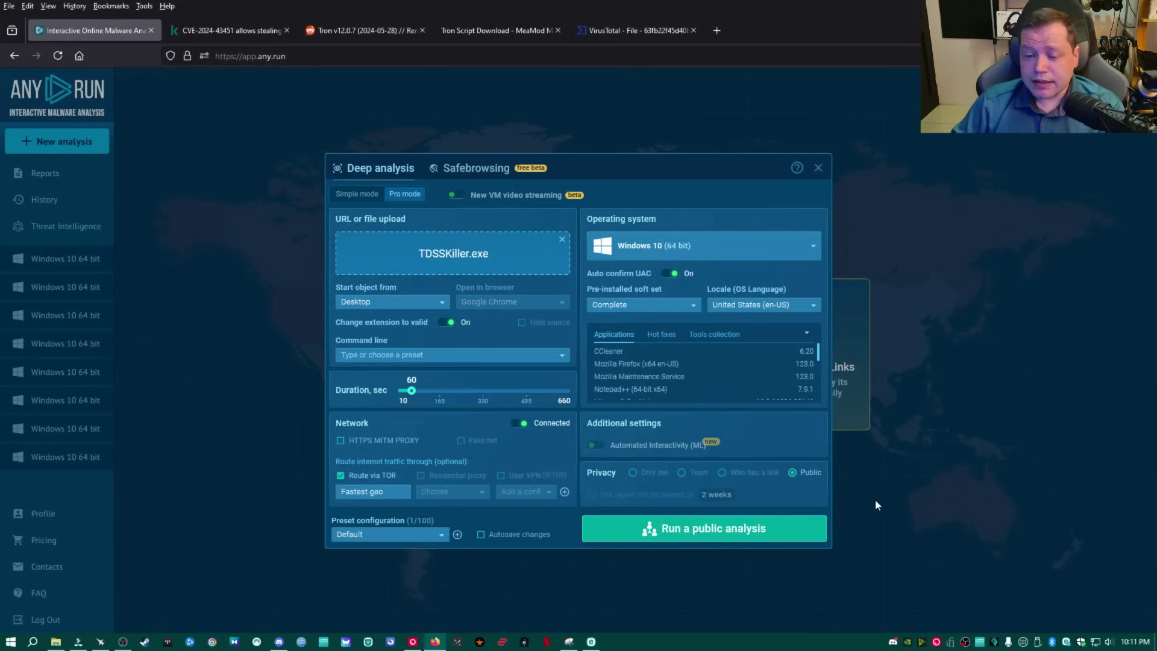
drag(446, 400, 588, 411)
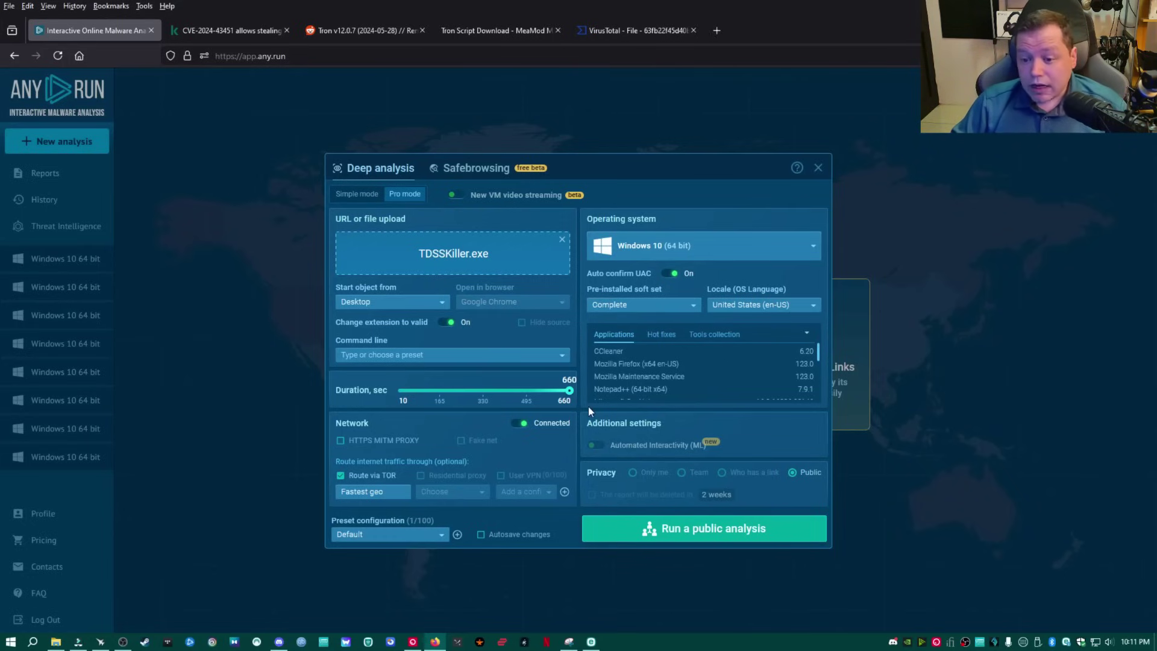
click(661, 247)
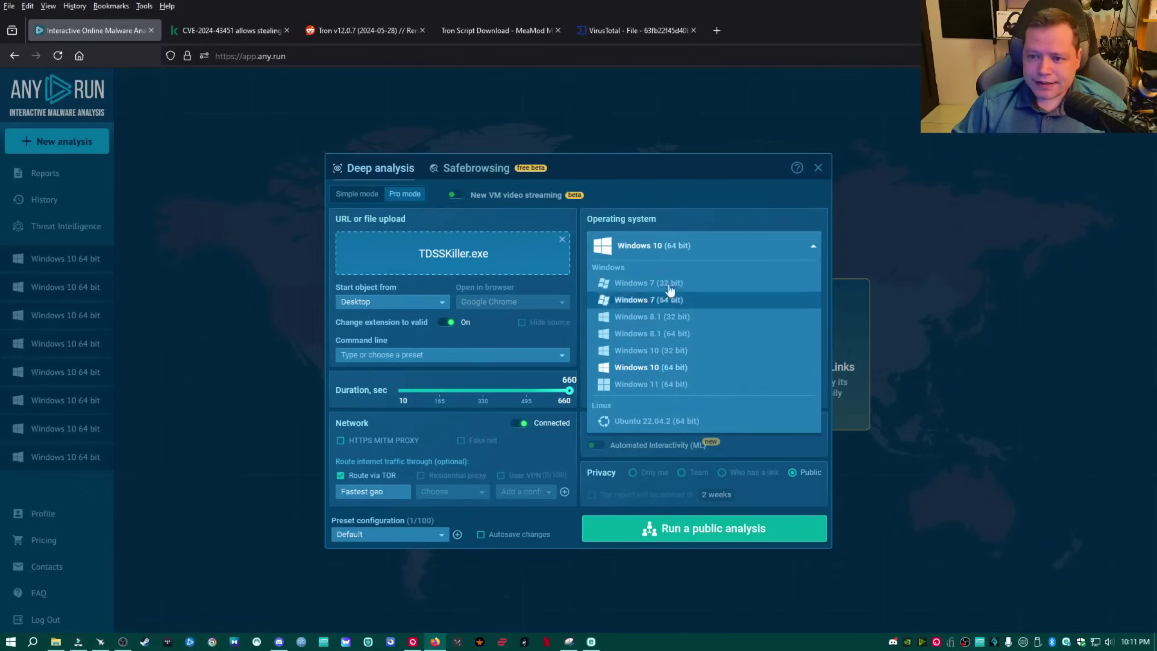
click(613, 368)
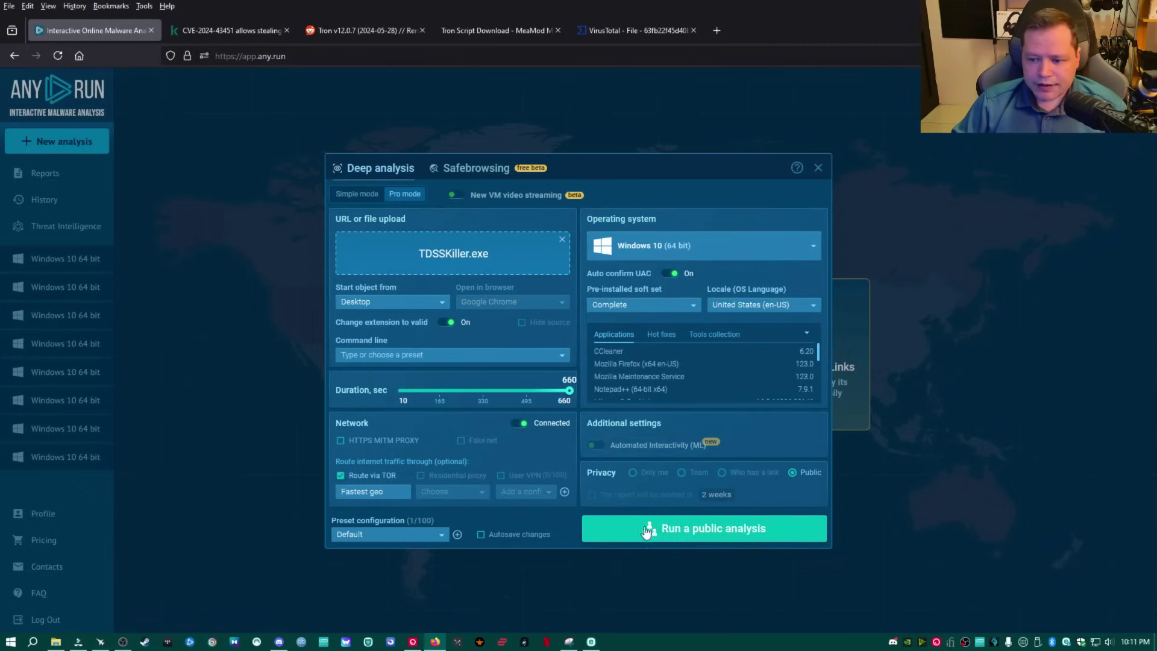
click(691, 530)
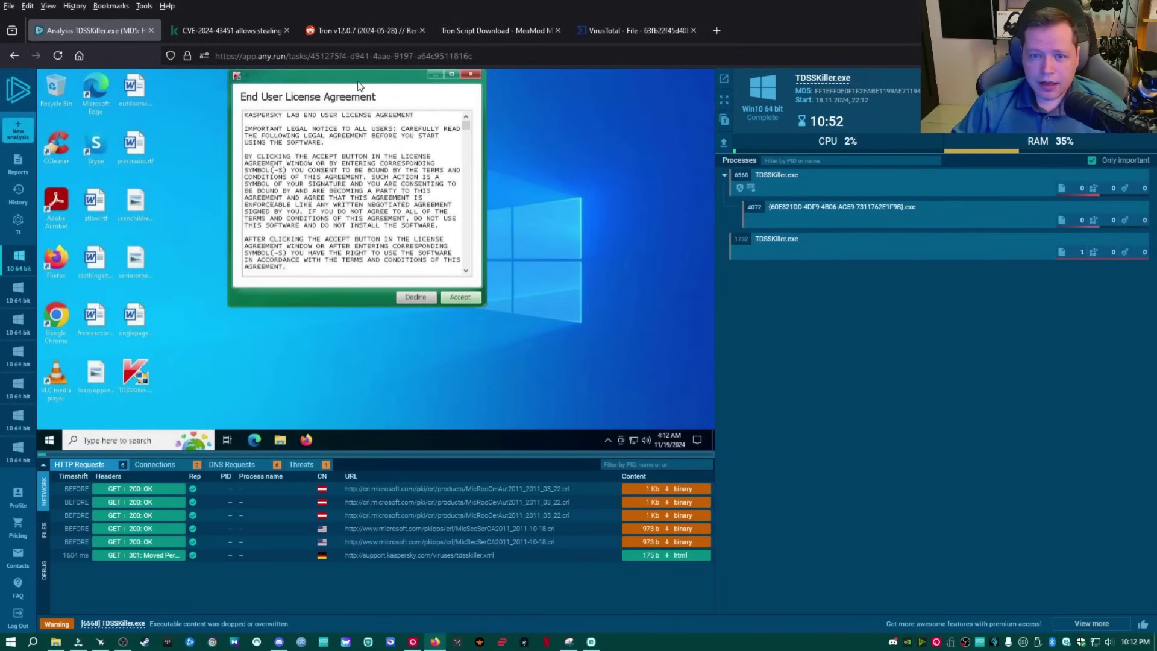
Accept the sandboxed TDSSKiller licence agreement.
drag(243, 79, 297, 173)
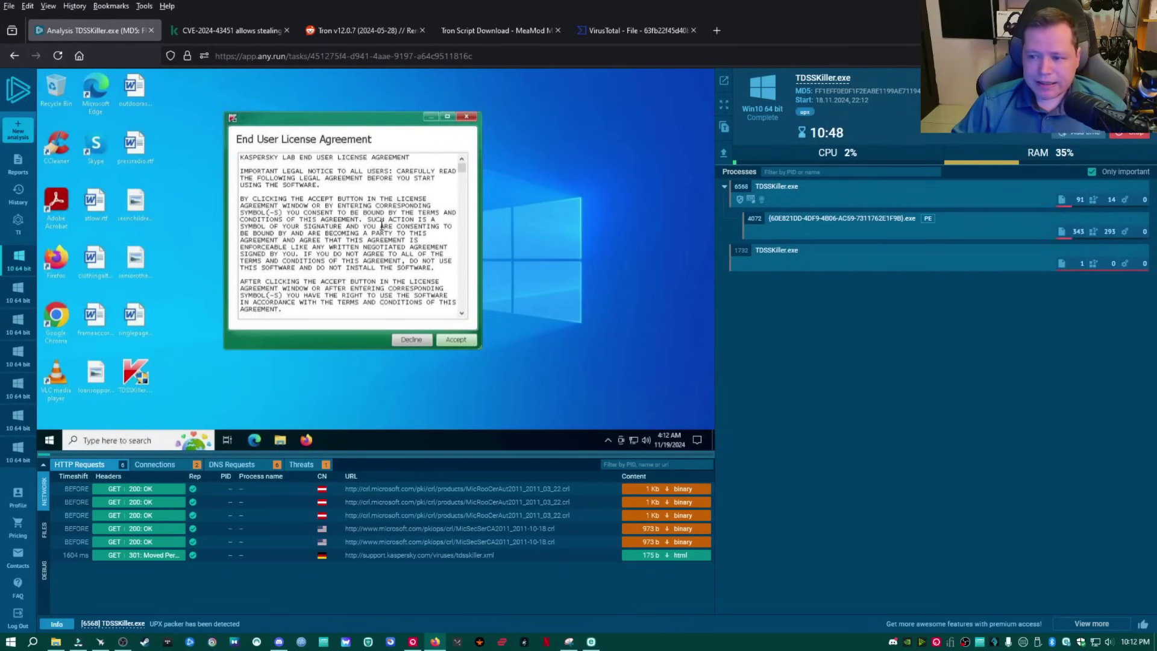
scroll(381, 226, down, 15)
click(457, 341)
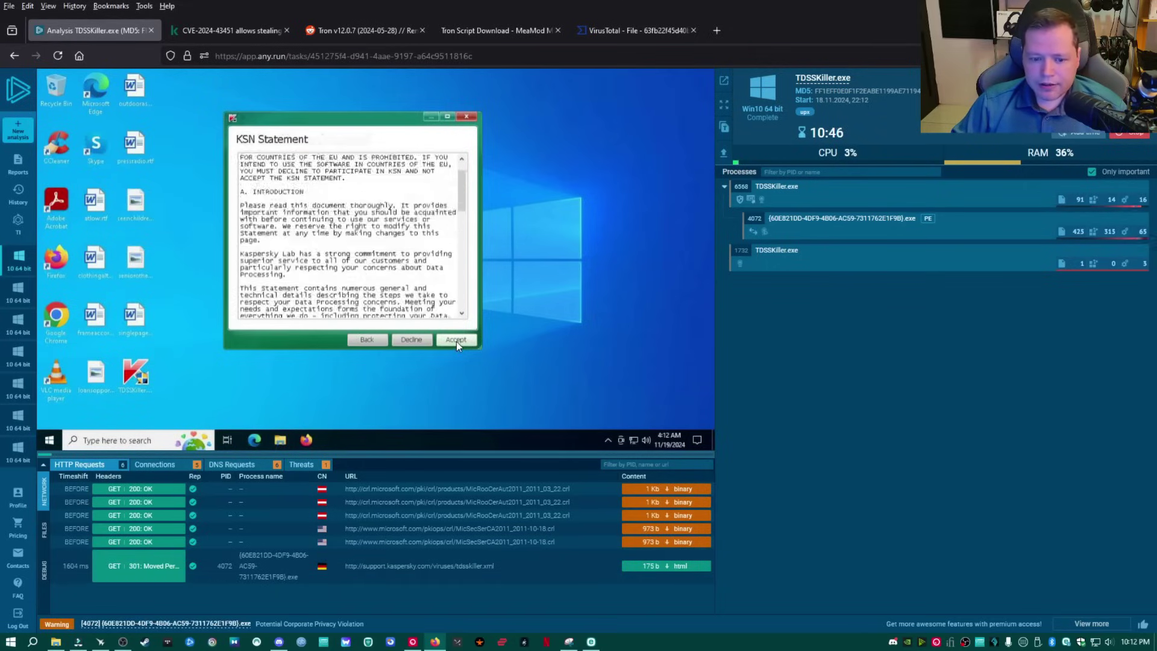
Review Threats, DNS Requests and Connections, then select process 4072's MIMIKATZ detection.
scroll(457, 341, down, 10)
click(308, 462)
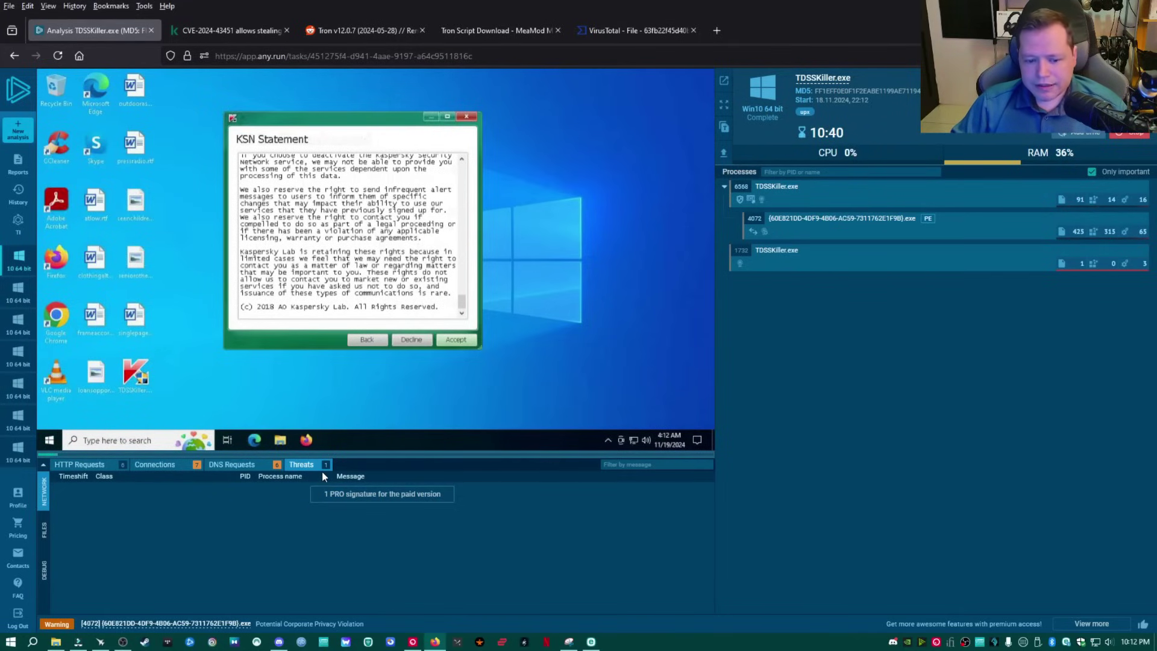
click(247, 466)
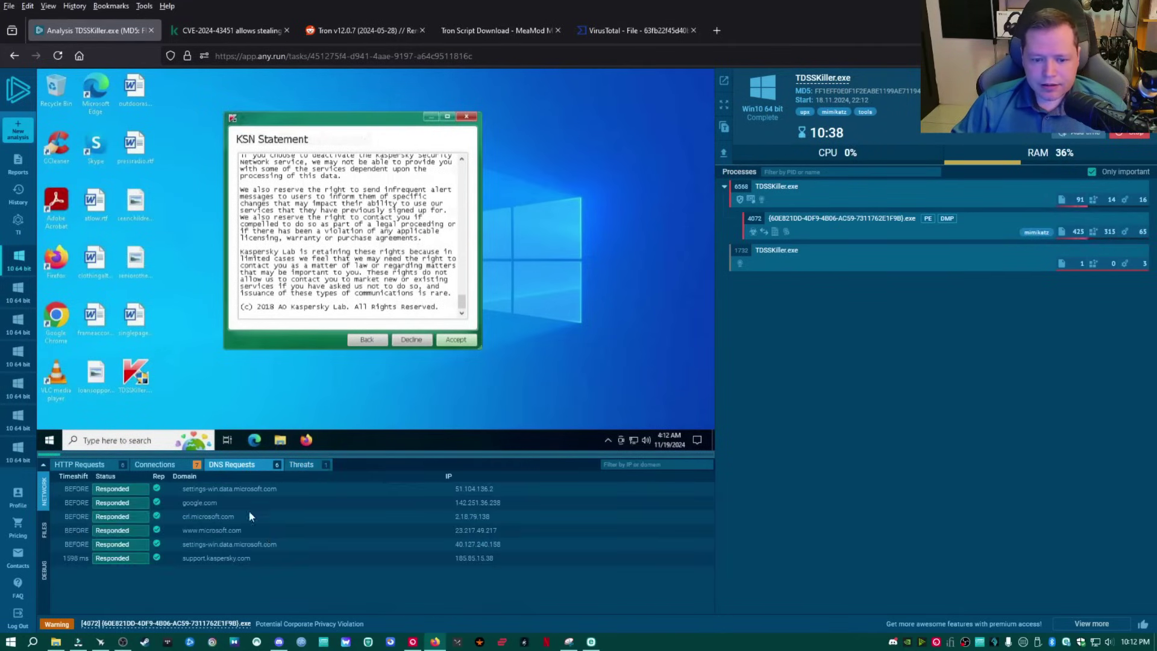
click(155, 464)
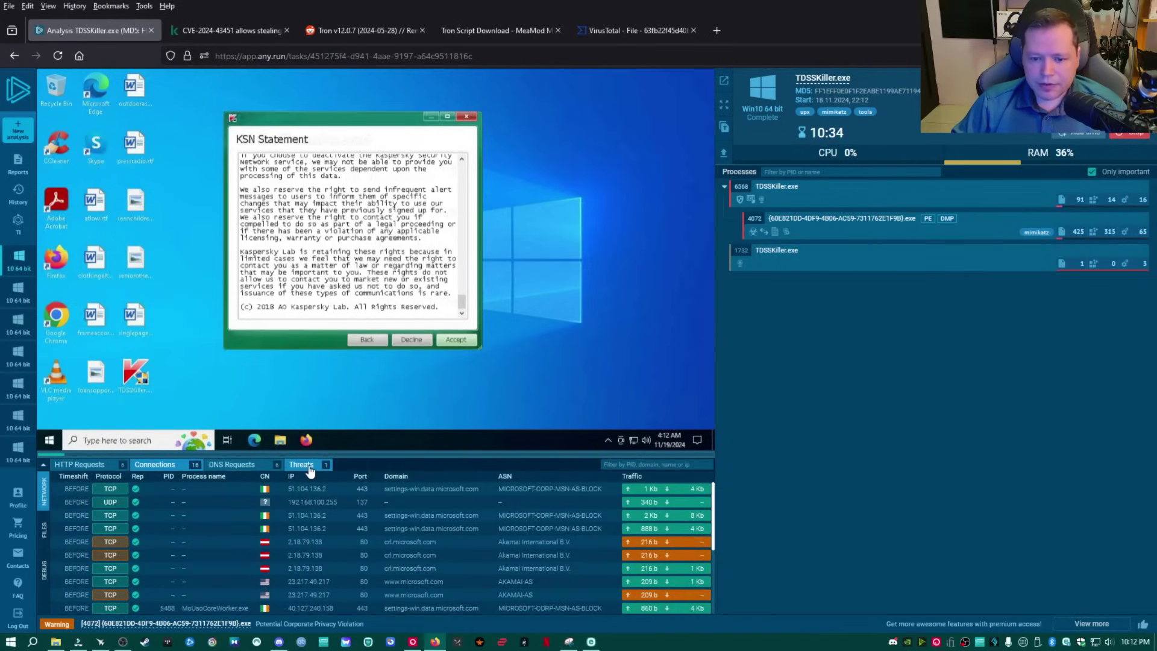
click(841, 222)
drag(731, 513, 767, 514)
Google MIMIKATZ, read Red Canary's Mimikatz report, and return to the ANY.RUN analysis.
right_click(763, 511)
click(840, 362)
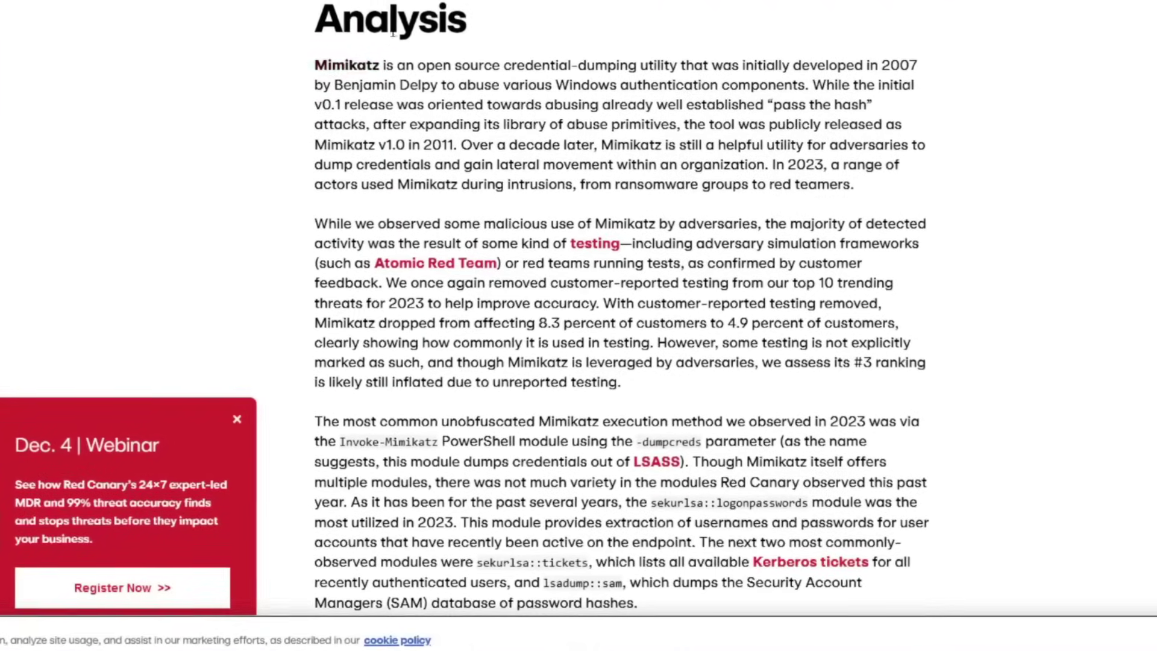
scroll(603, 301, up, 8)
scroll(603, 302, down, 10)
scroll(483, 12, up, 3)
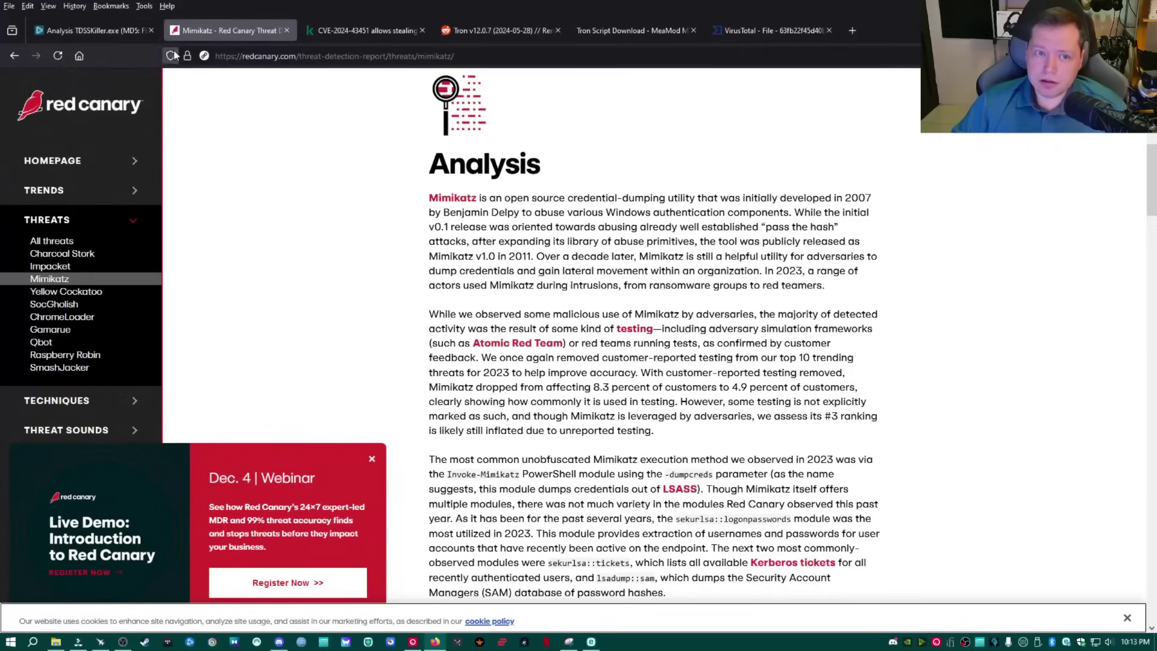
click(97, 32)
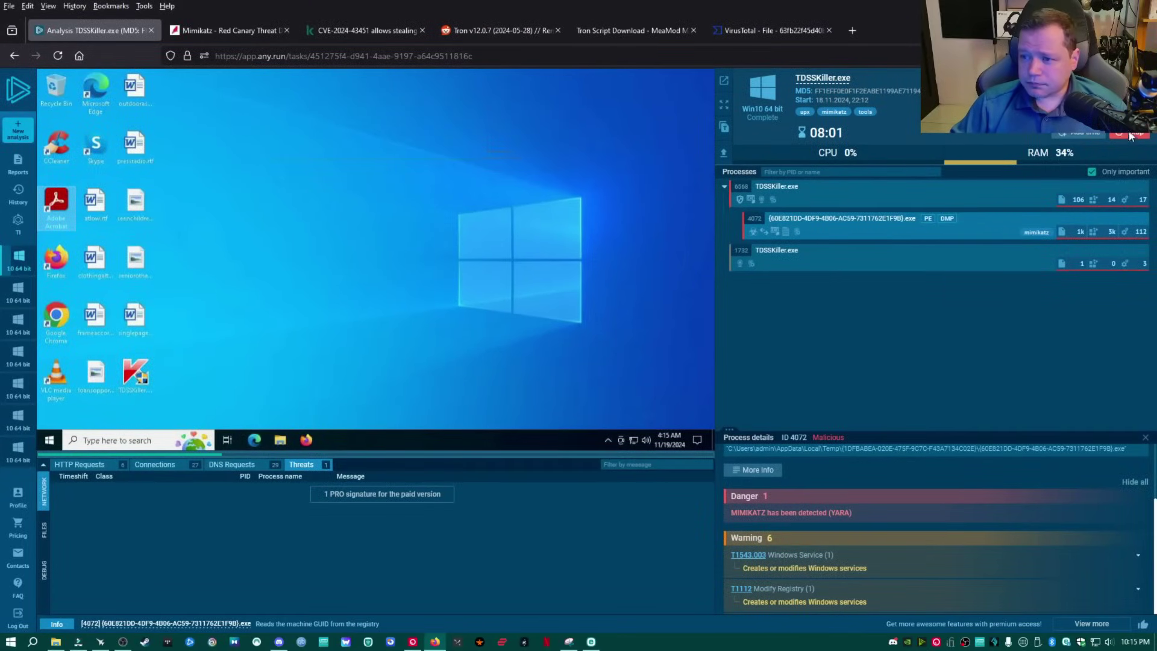
Stop the TDSSKiller sandbox run early to get the finished report.
click(1130, 136)
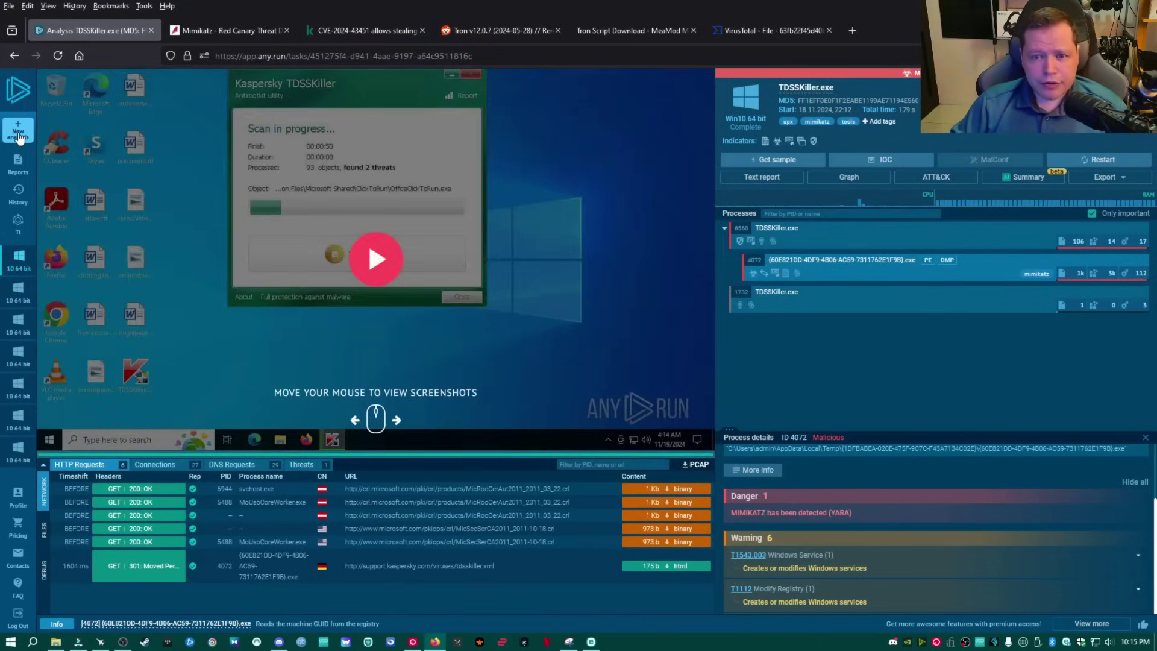
Start a new analysis with solitaire64.exe uploaded from stage_0_prep\rkill.
click(18, 132)
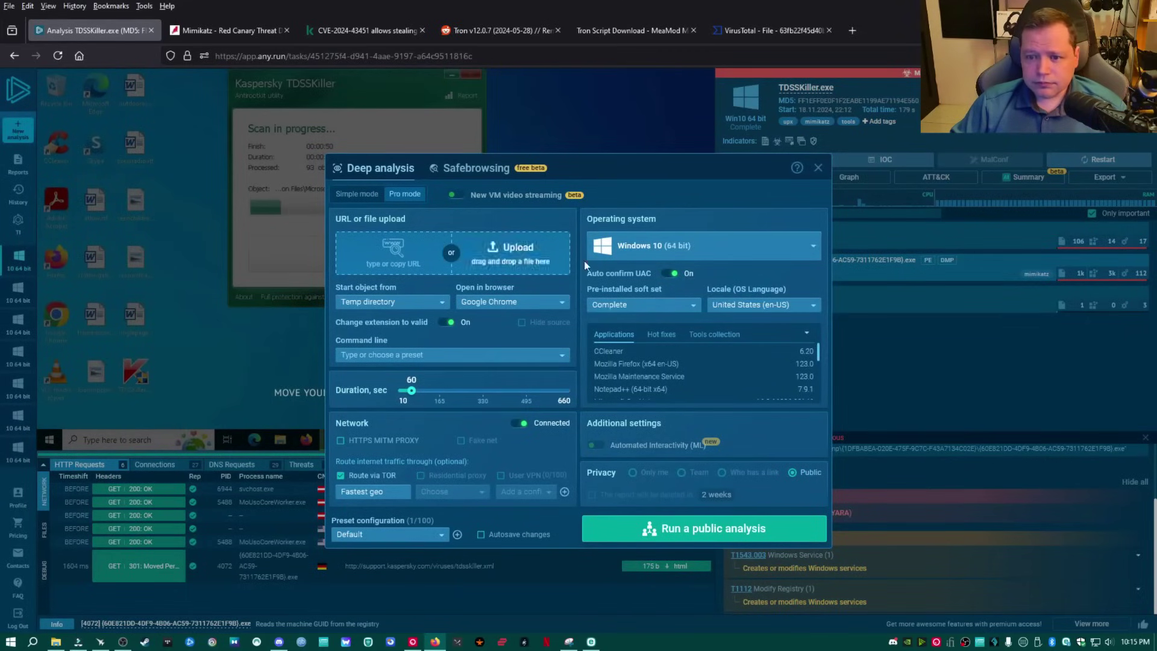
click(515, 259)
click(271, 29)
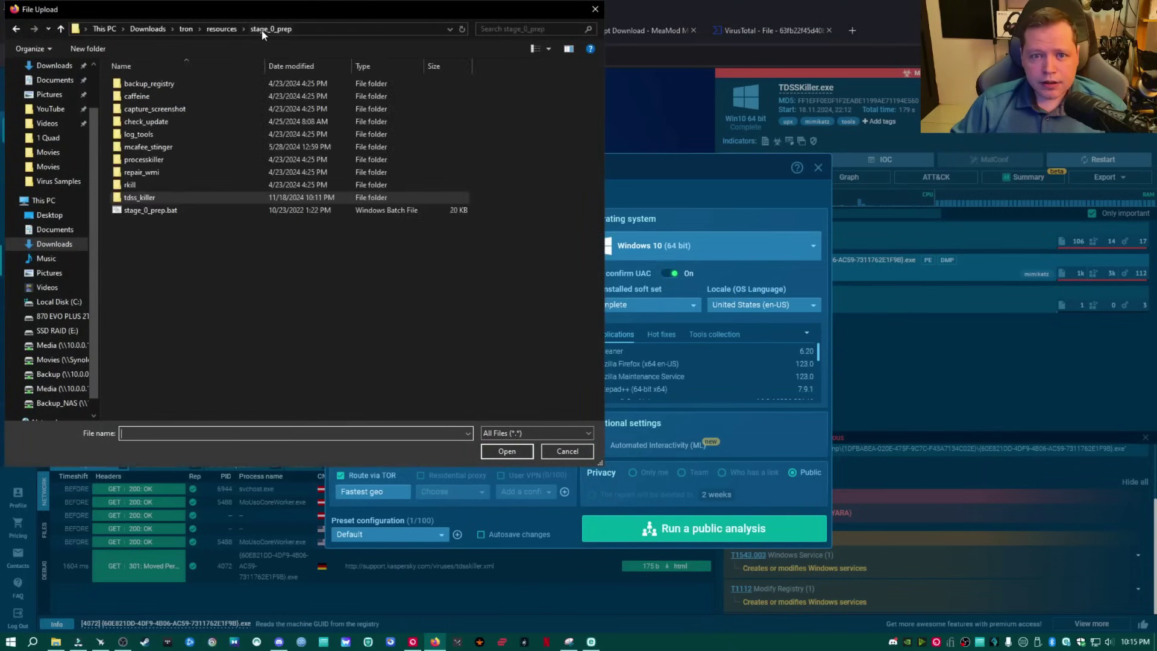
double_click(143, 183)
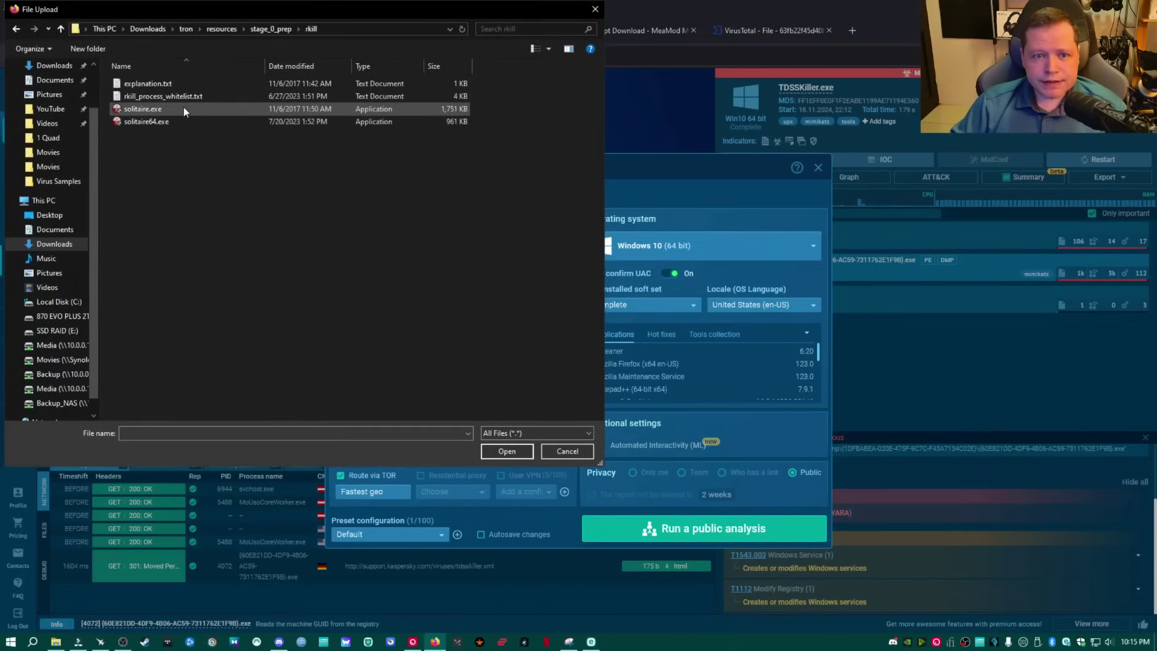
click(141, 122)
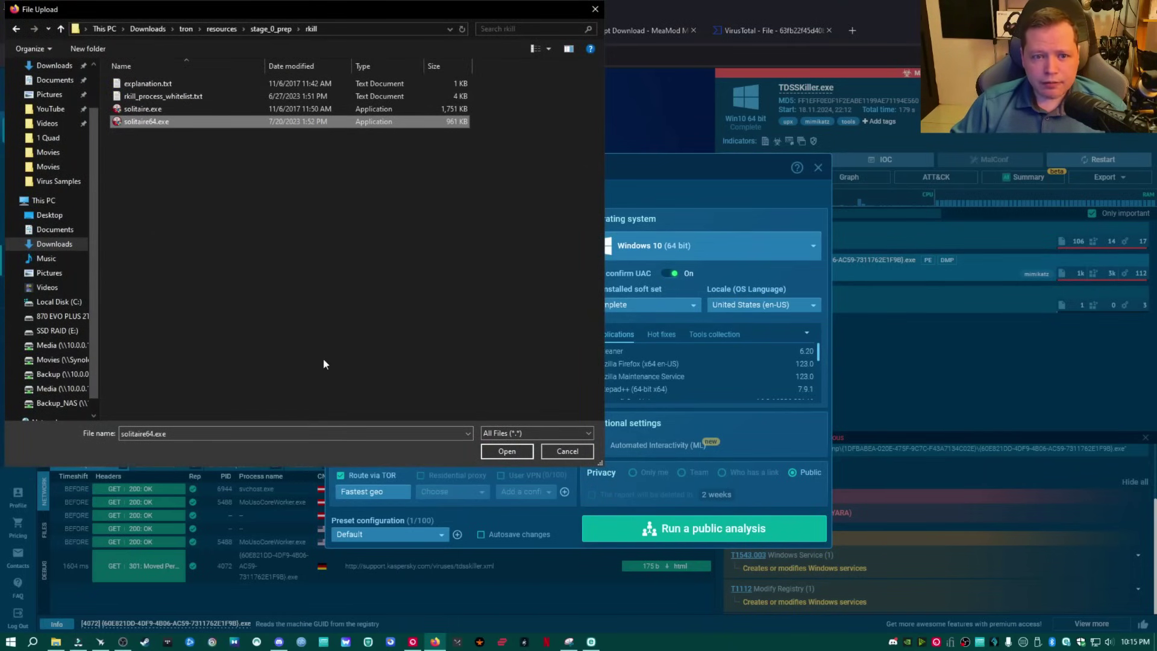
click(505, 452)
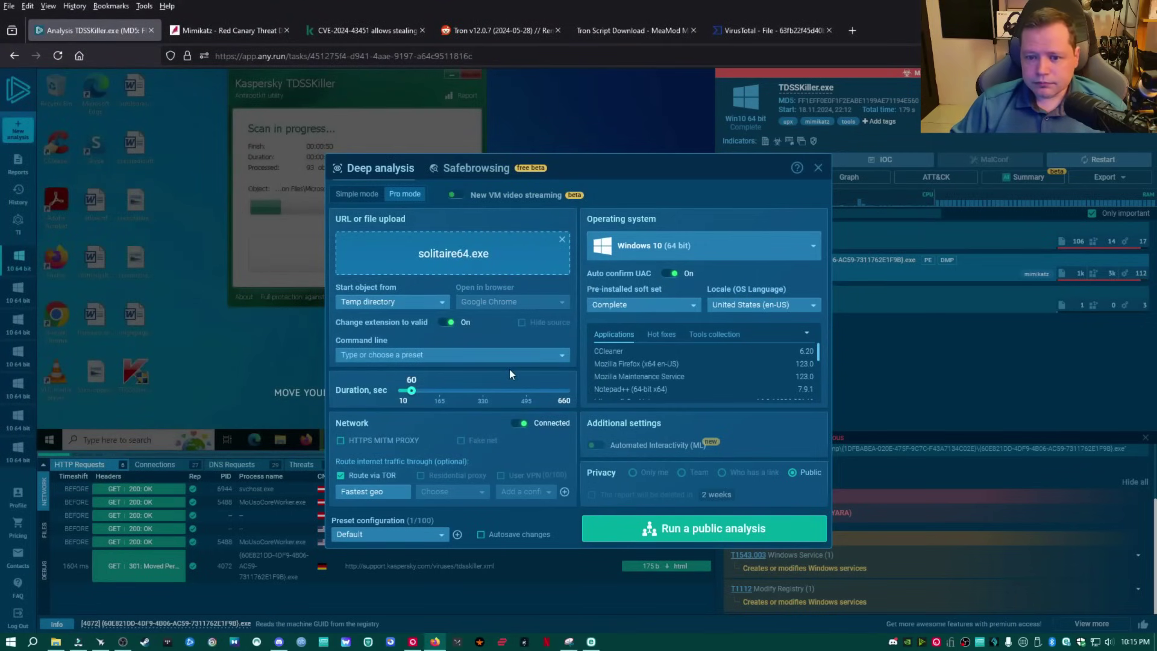
Set the start object to Desktop and duration to 660 seconds, then run it publicly.
click(408, 303)
click(388, 316)
drag(412, 391, 459, 397)
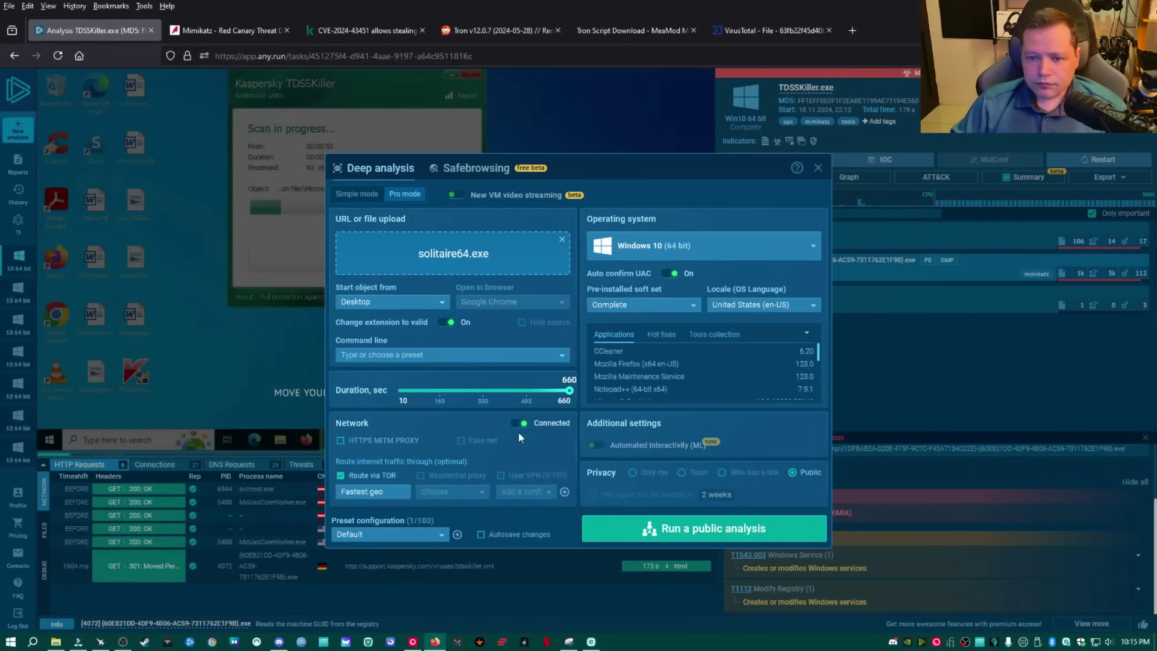
click(705, 532)
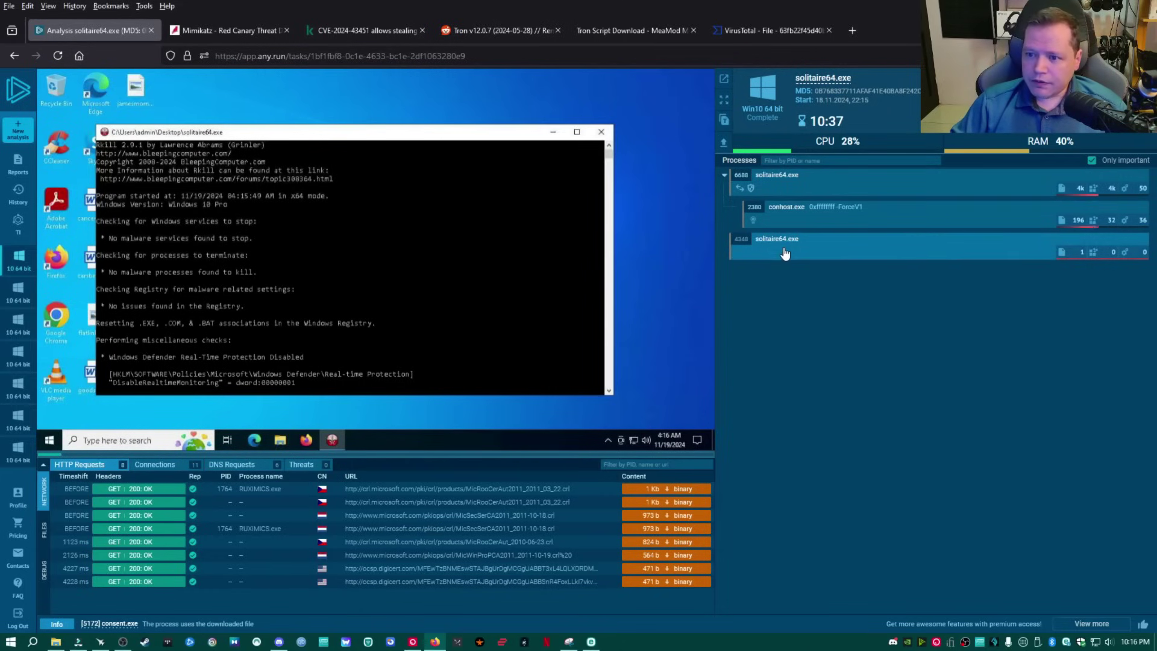
Show details for solitaire64.exe process 4348 and browse the DNS Requests and Connections lists.
click(804, 241)
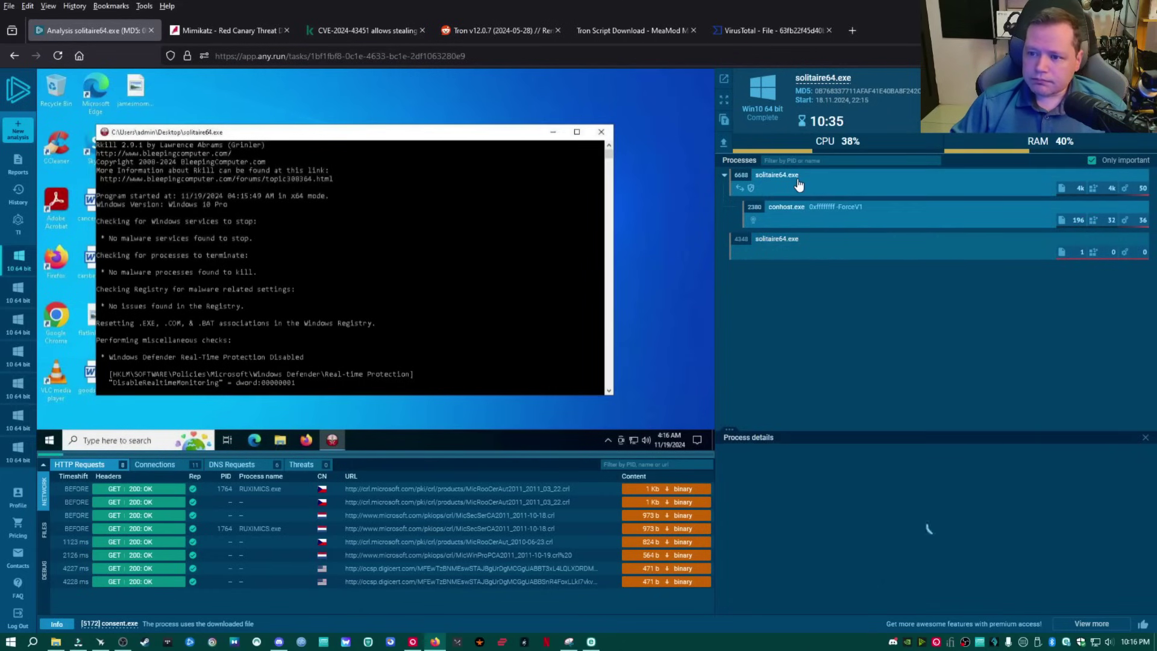
click(784, 241)
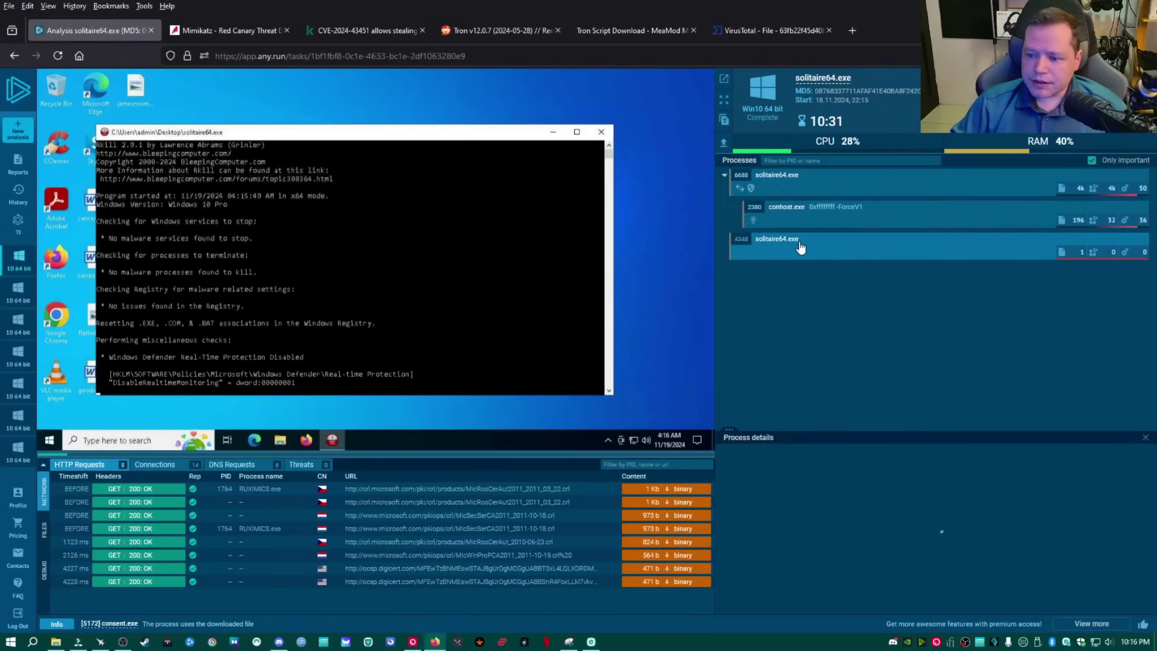
click(259, 467)
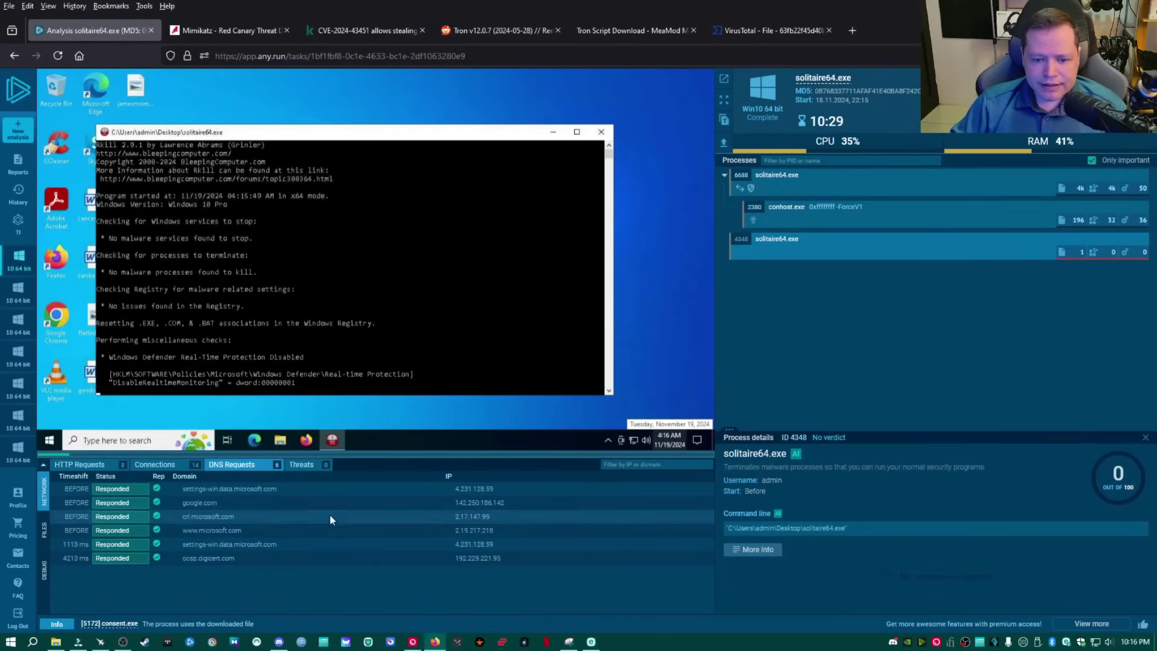
click(173, 467)
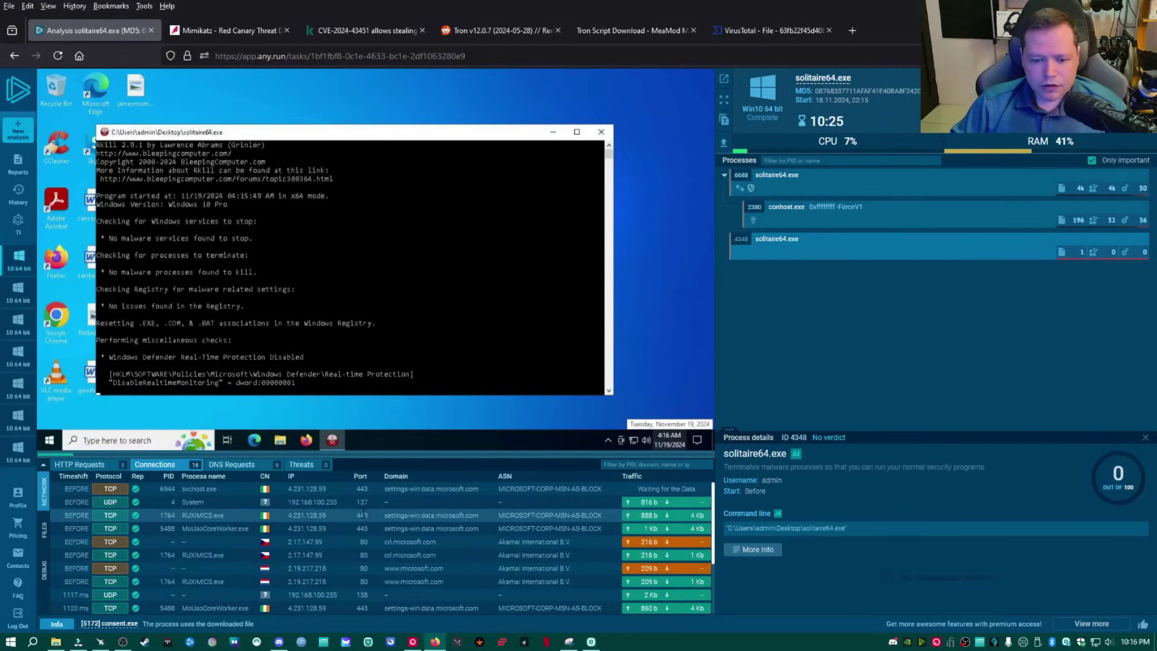
scroll(365, 514, down, 3)
scroll(142, 533, up, 3)
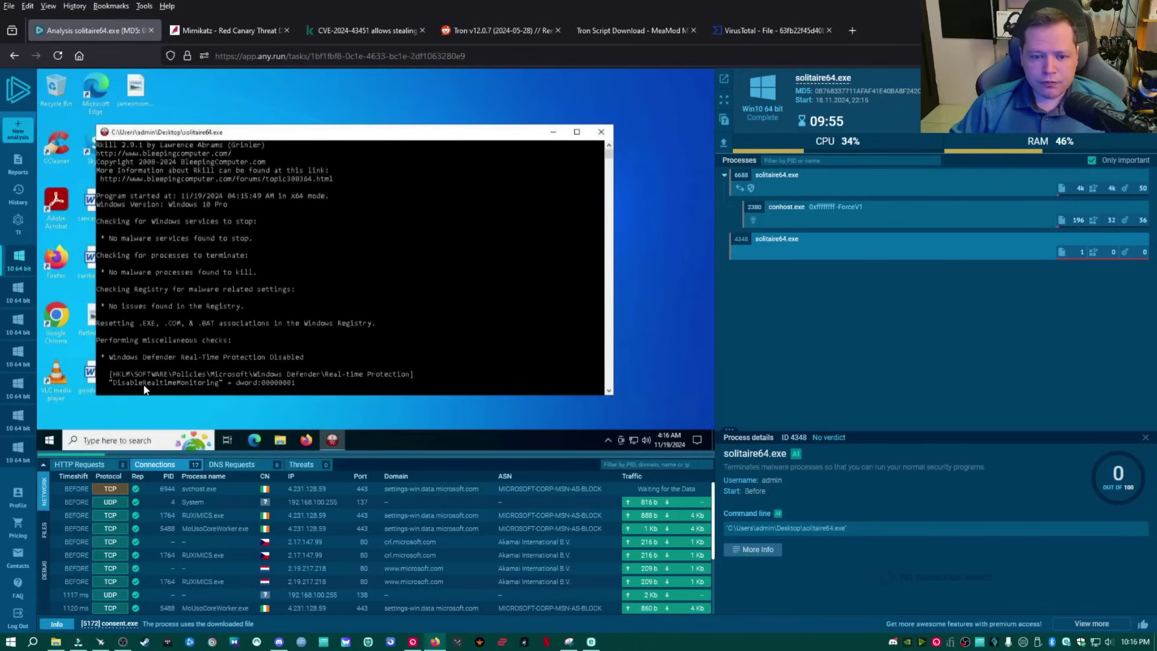
Close the Rkill console and show details for conhost.exe (ID 2380).
click(602, 133)
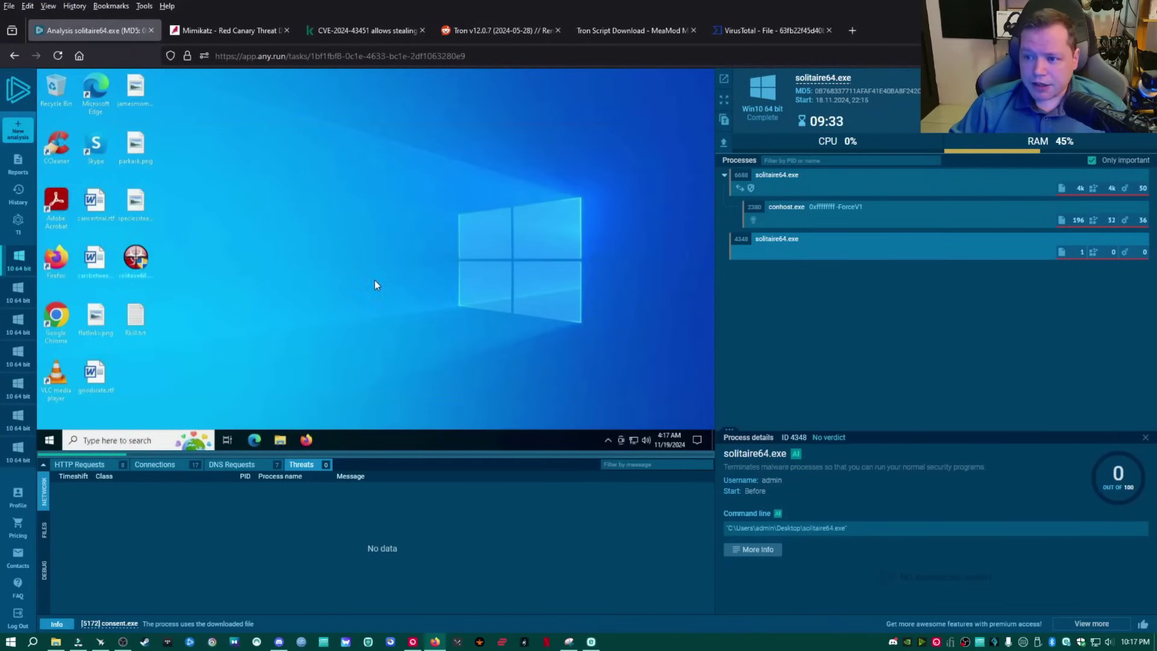
click(964, 217)
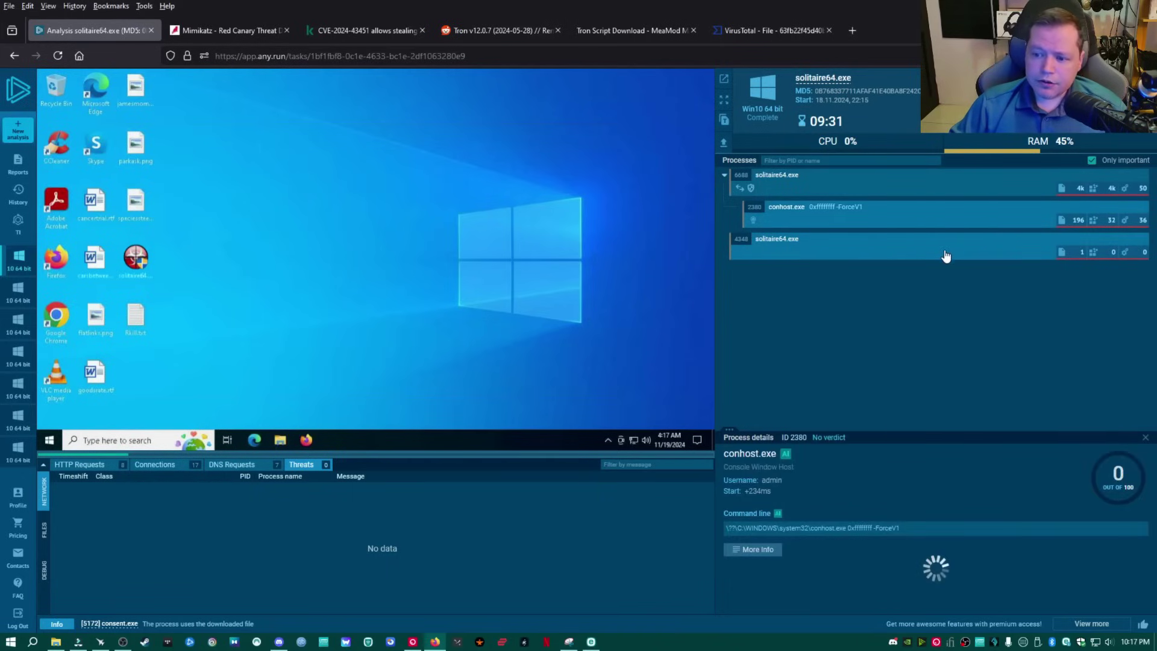
Start a new analysis with ProcessKiller.exe uploaded from stage_0_prep\processkiller.
click(16, 129)
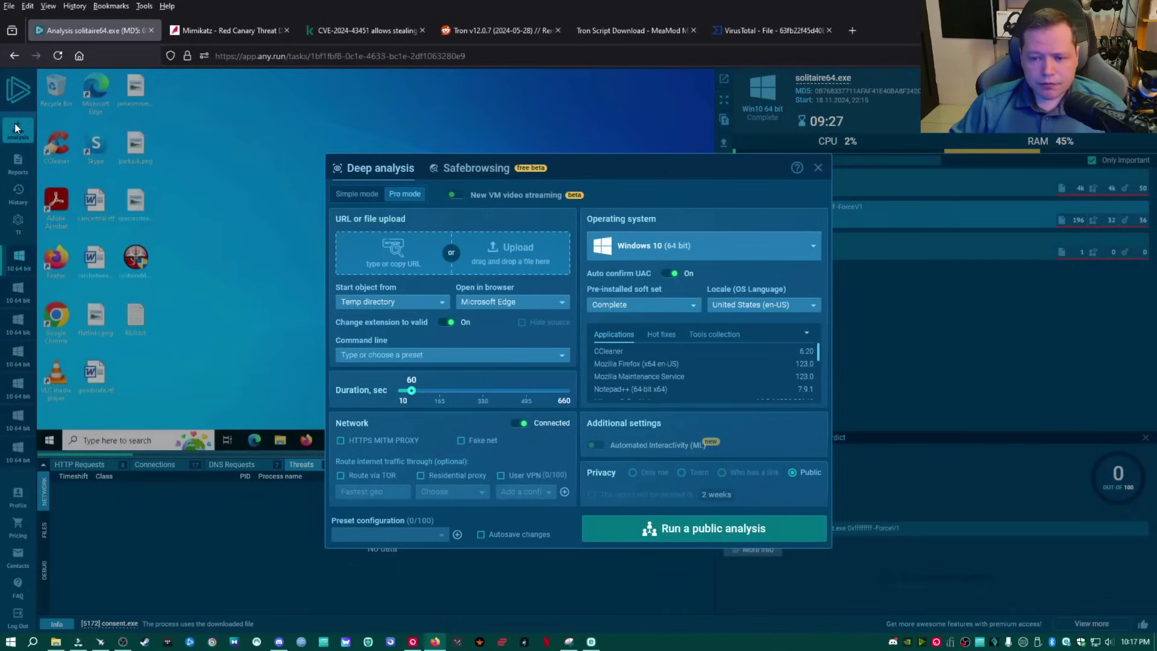
click(818, 168)
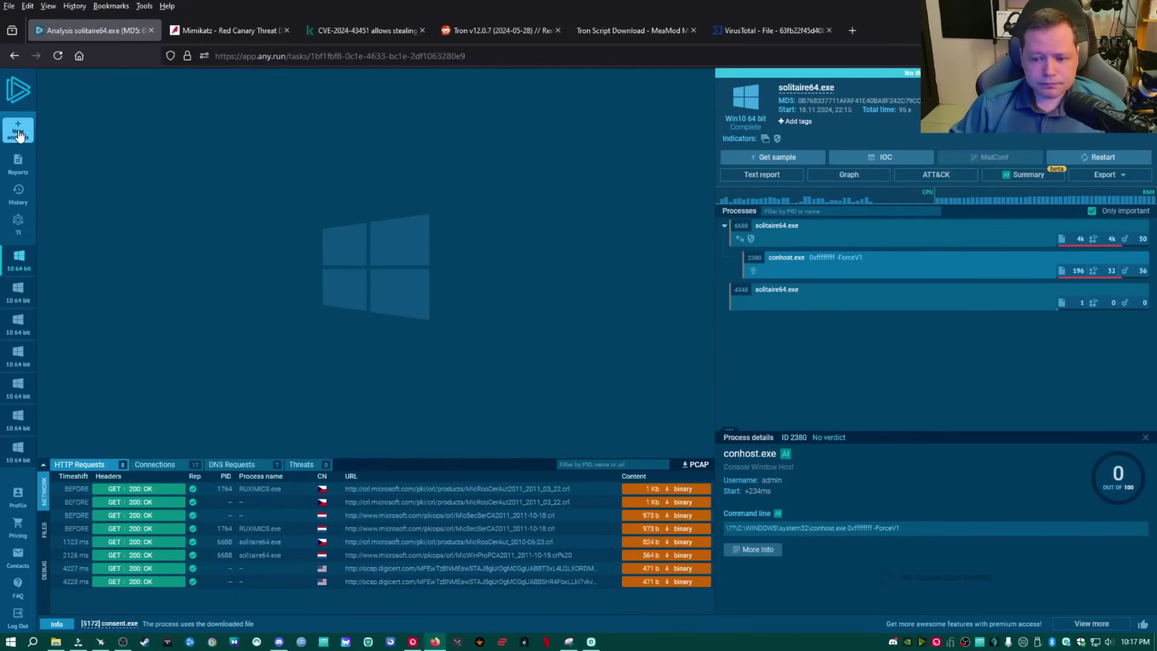
click(18, 132)
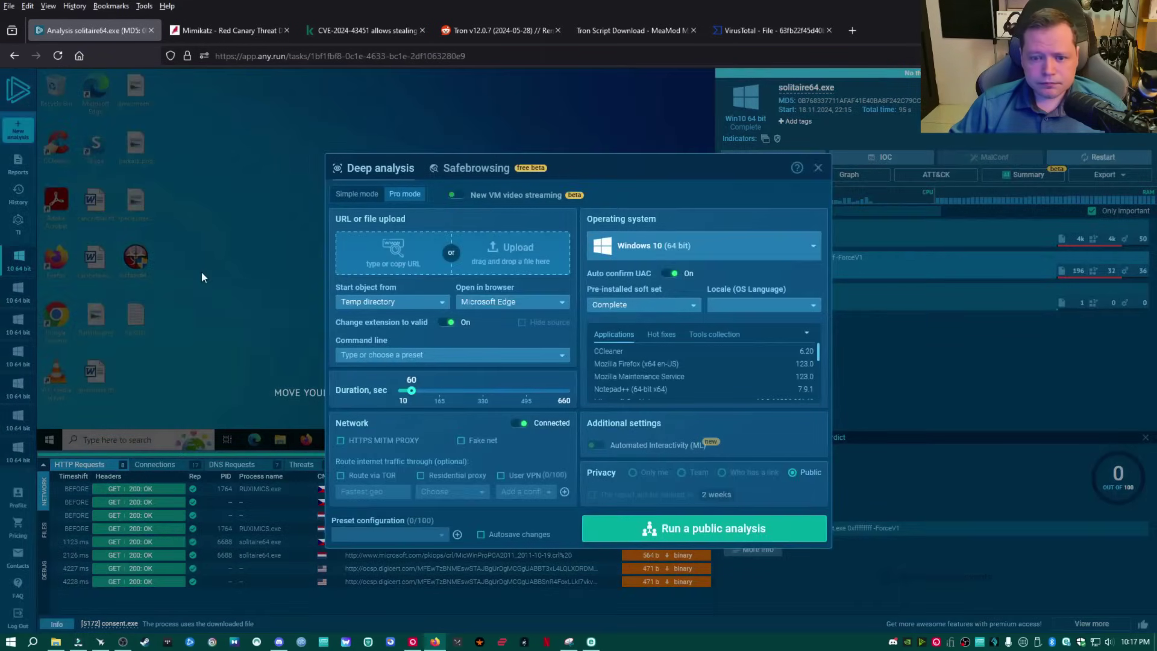
click(508, 255)
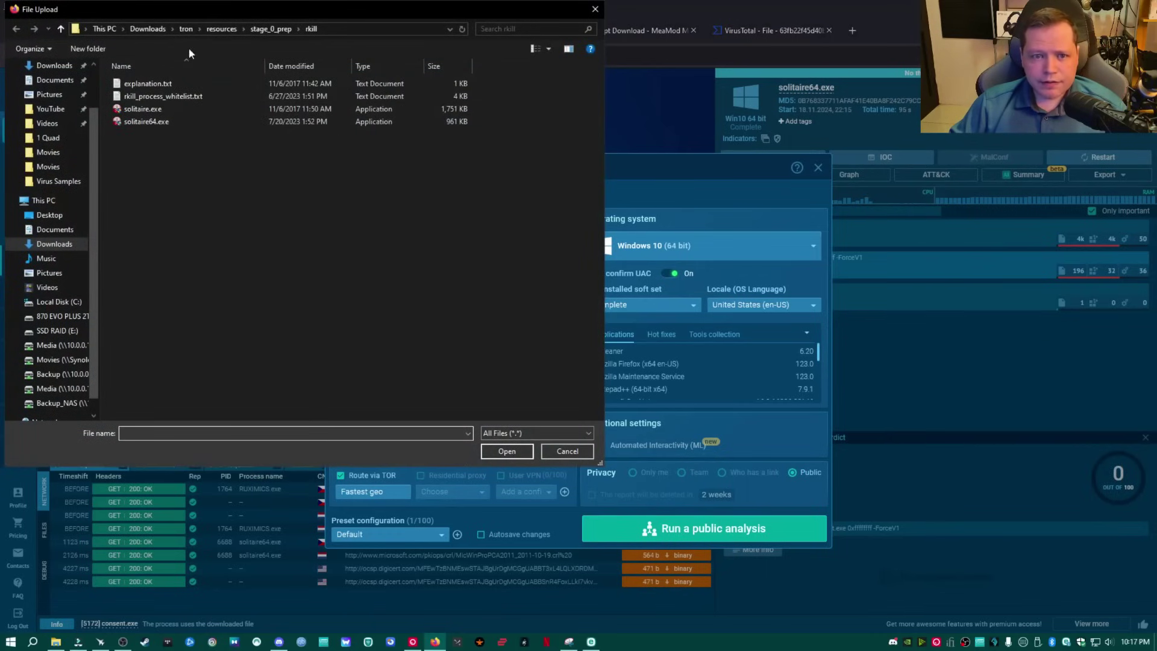
click(271, 28)
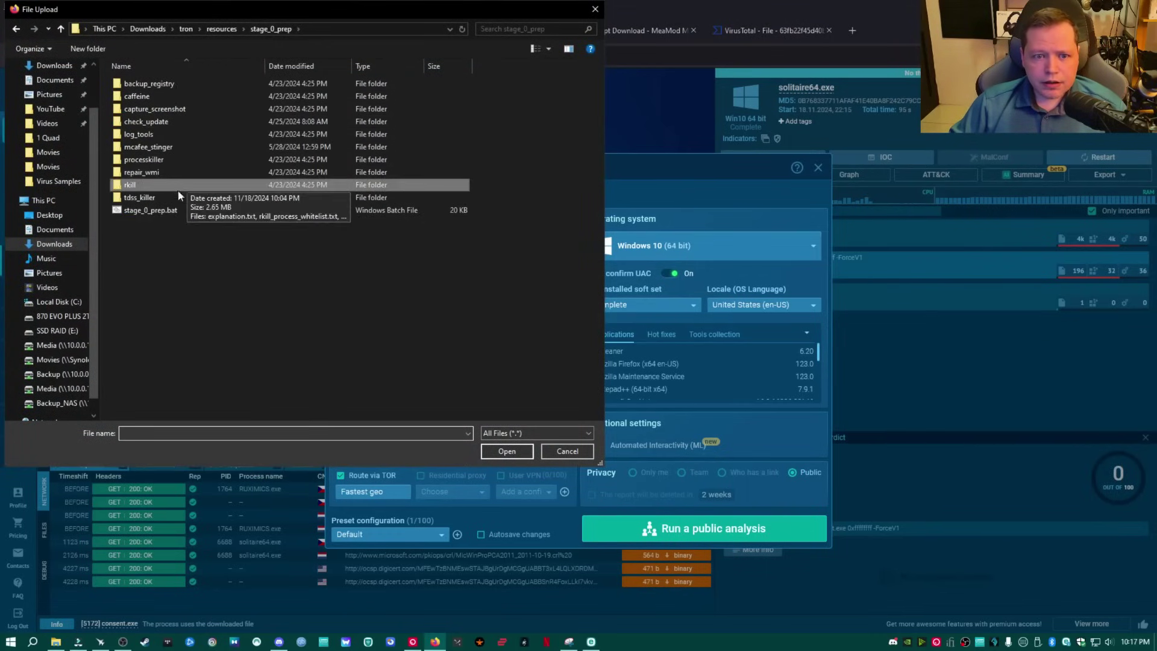
double_click(158, 160)
click(152, 84)
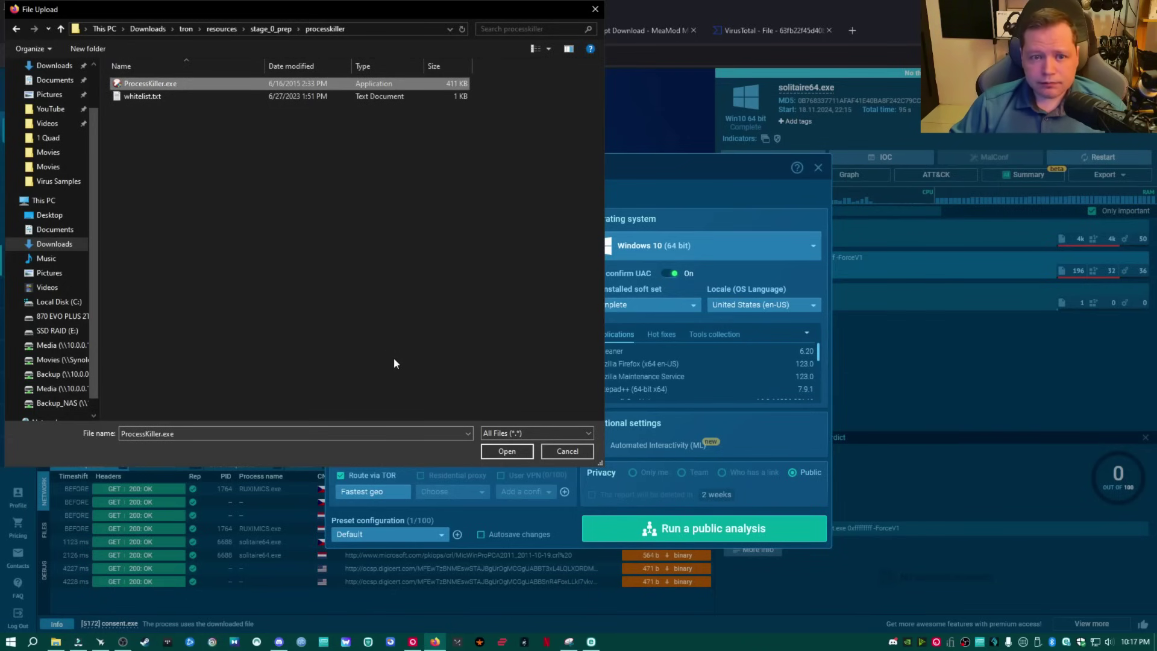
click(506, 453)
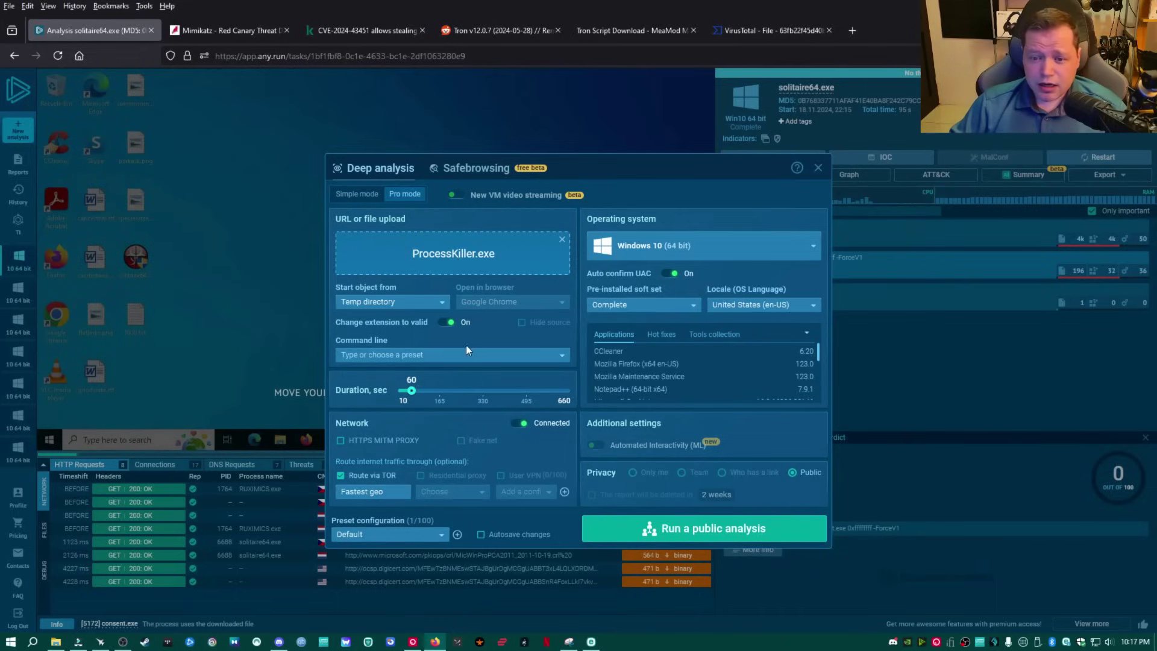
Set the duration to the maximum 660 seconds and the start object to Desktop.
drag(419, 395, 588, 399)
click(401, 302)
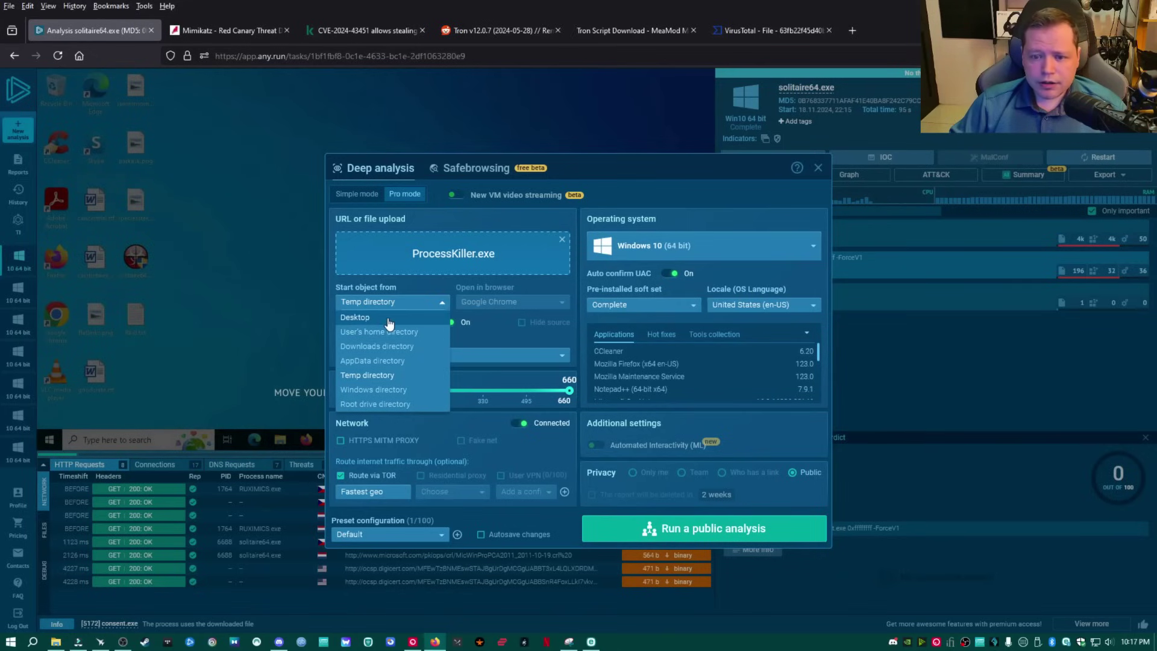
click(362, 317)
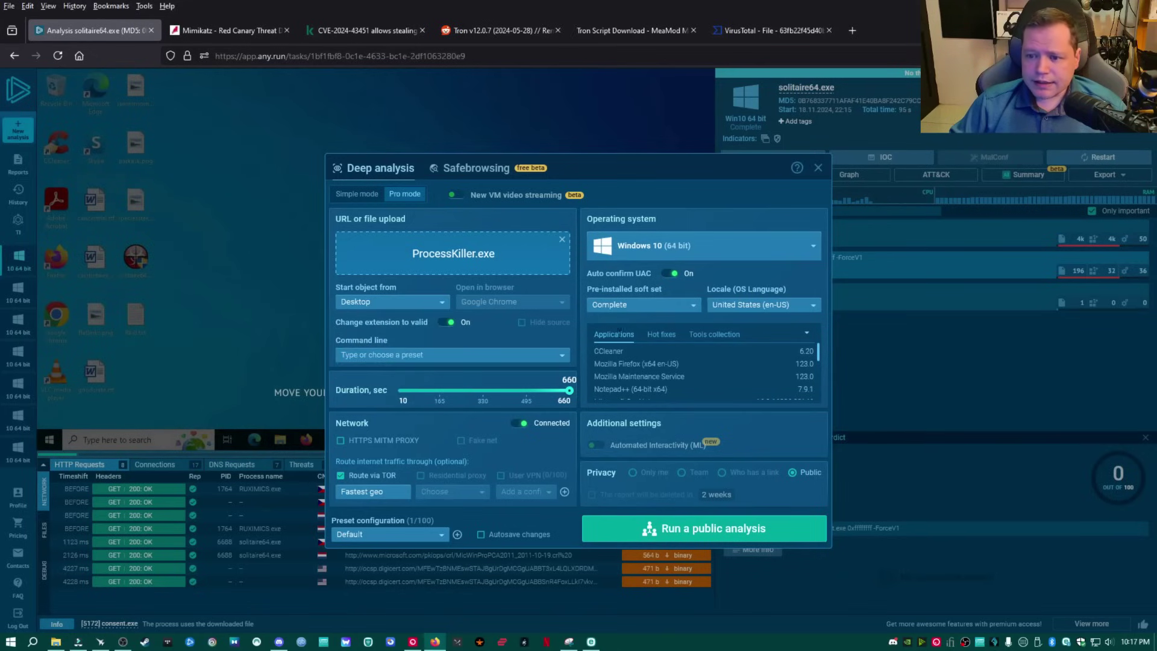
Run ProcessKiller.exe publicly, dismiss the missing-whitelist caution, and centre the ProcessKiller v2.0 window.
click(717, 530)
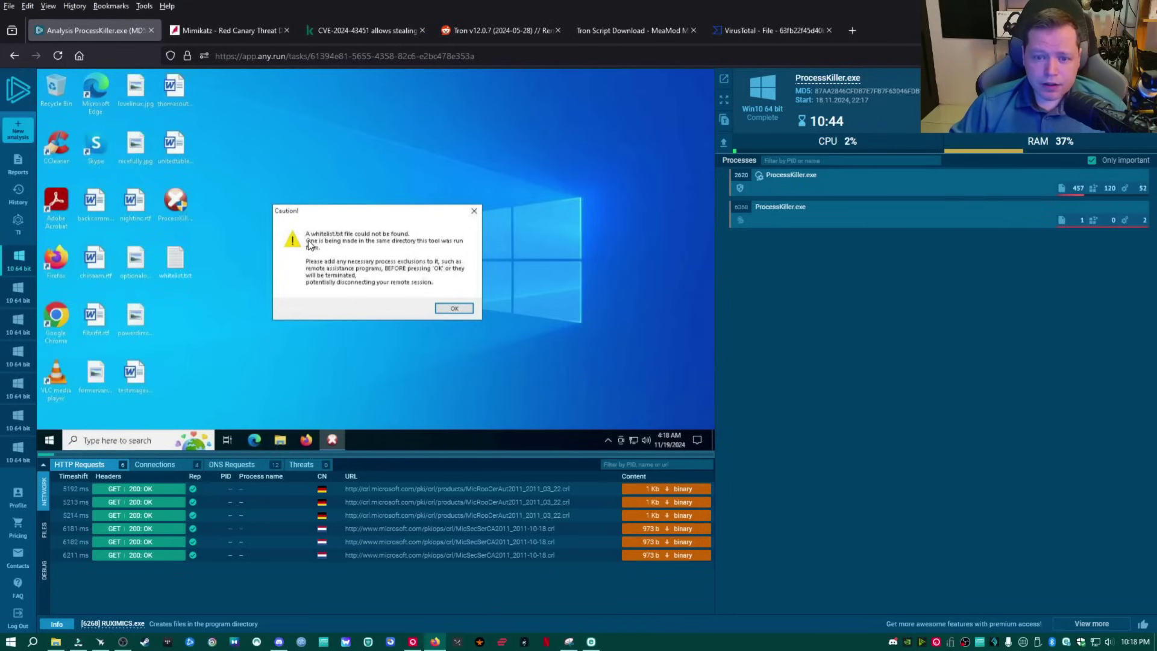
click(456, 309)
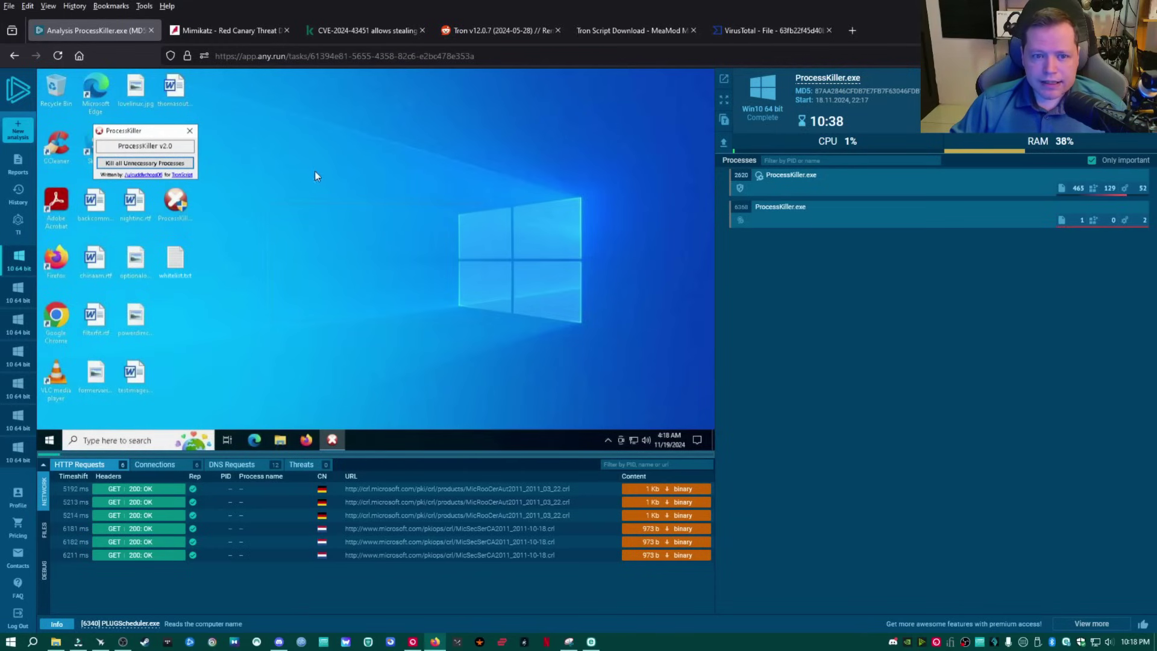
drag(320, 179, 374, 198)
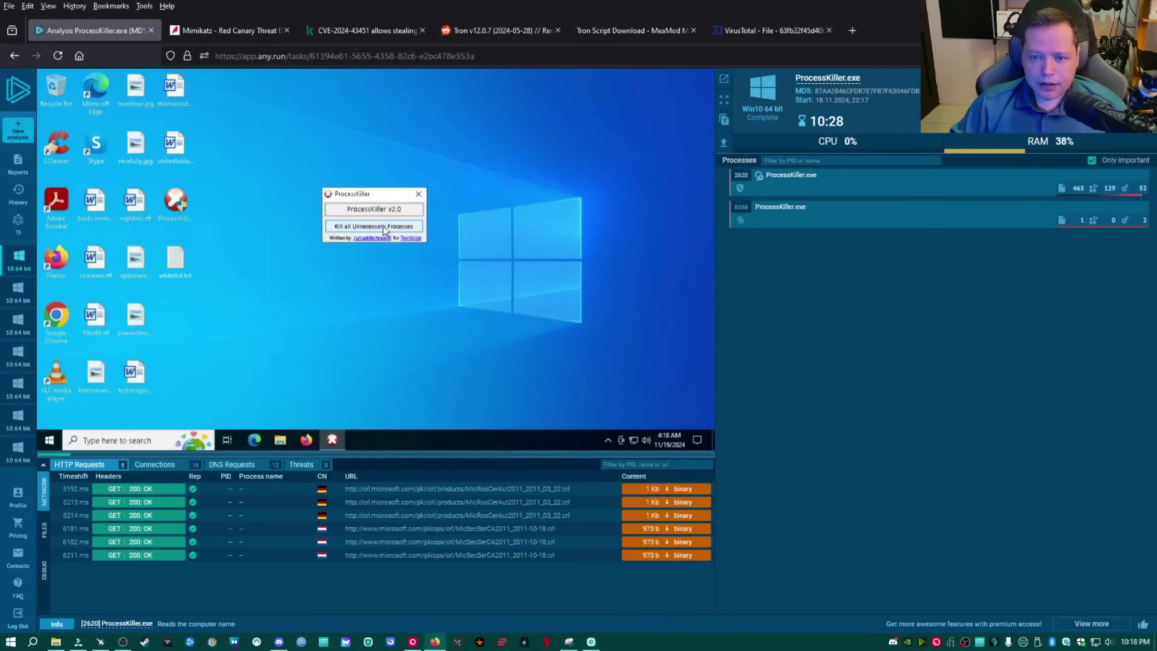
Kill all unnecessary processes, review the Connections, Threats and DNS Requests lists, then close ProcessKiller.
click(381, 227)
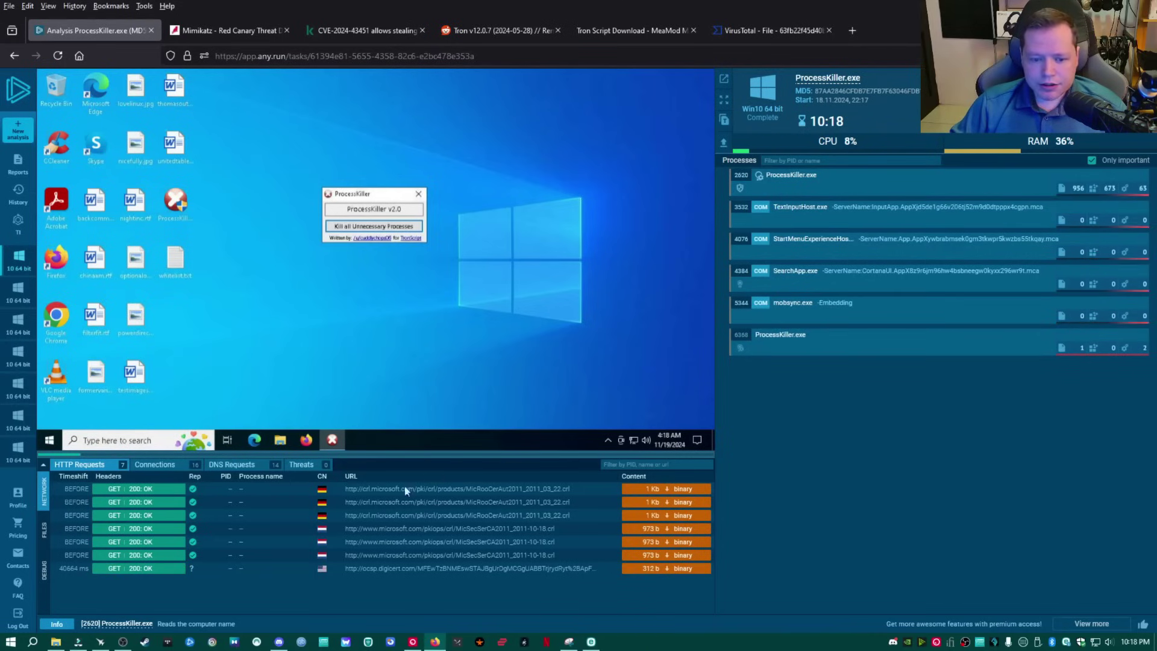
click(154, 464)
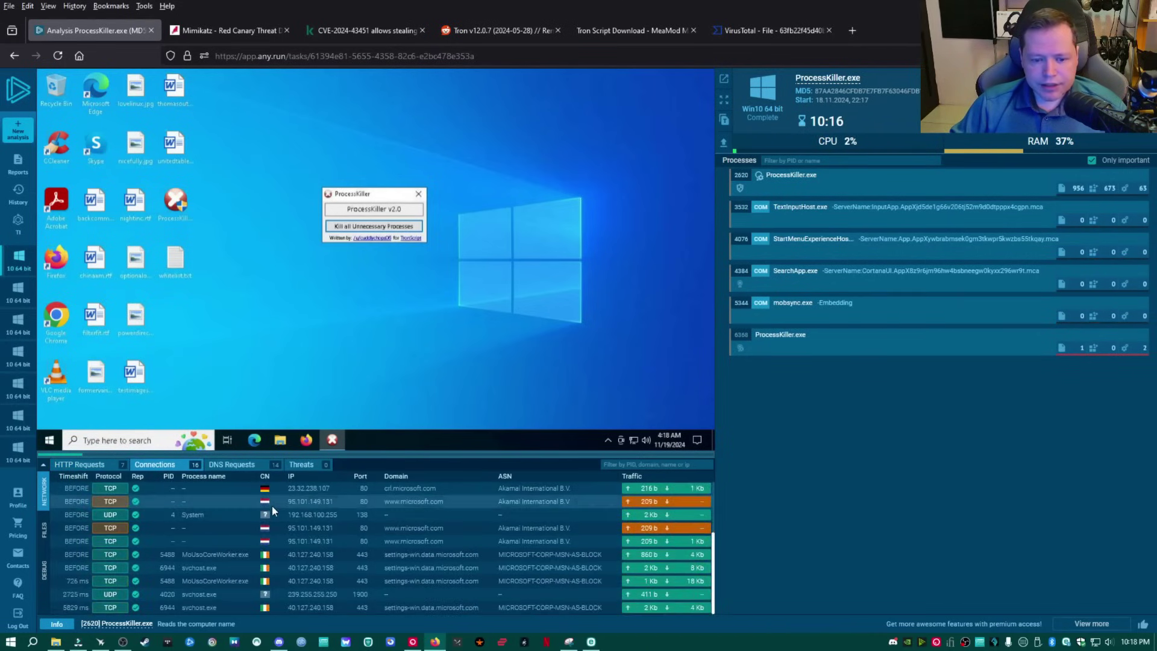
click(301, 466)
click(244, 465)
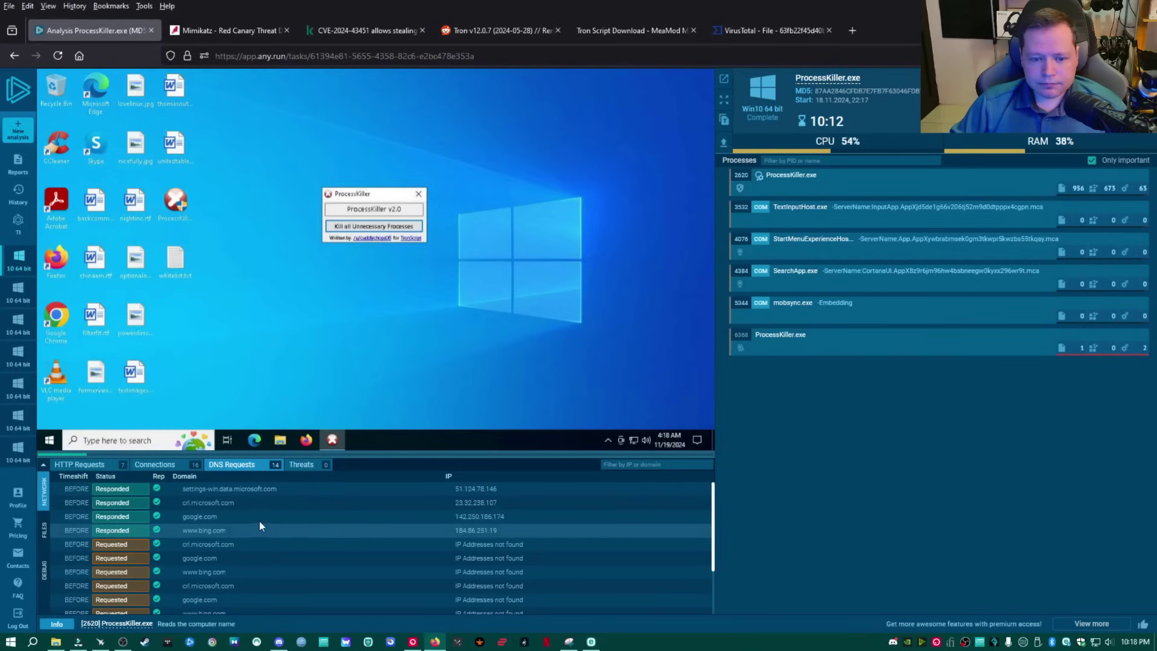
click(155, 464)
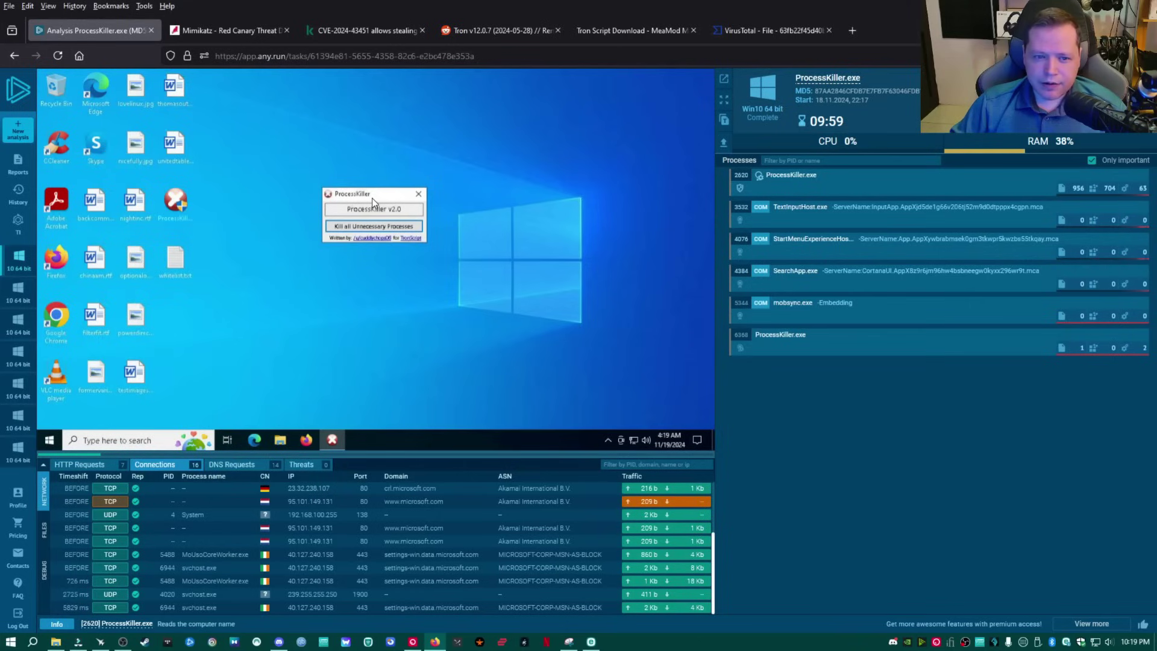
click(419, 195)
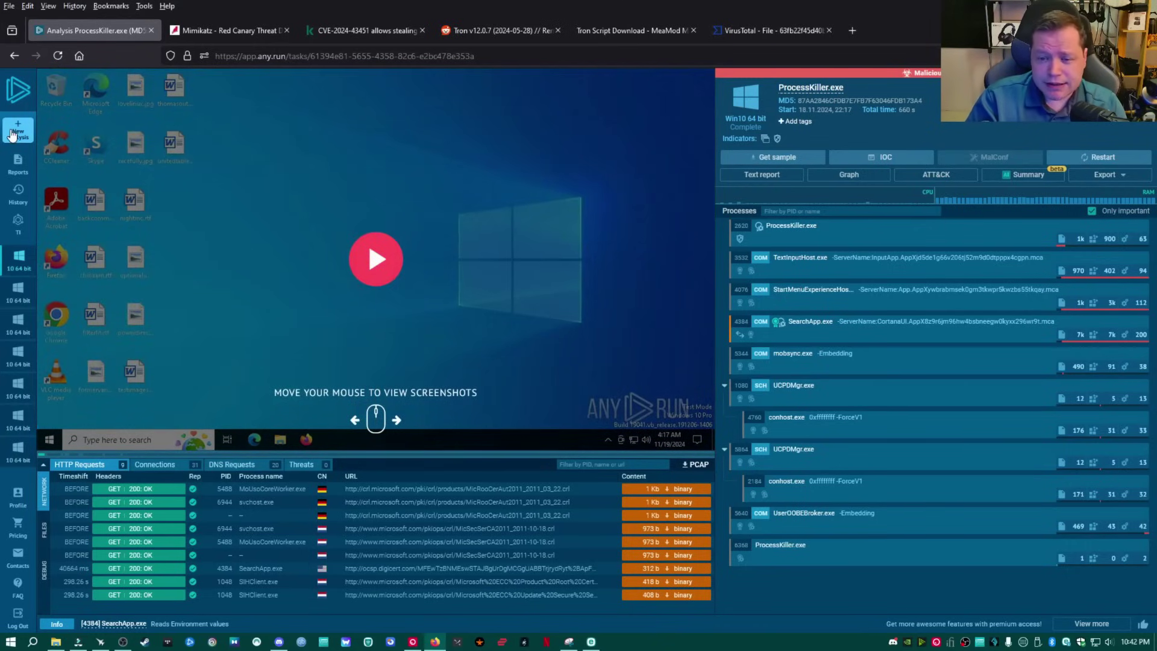
Start a new Windows 10 (64 bit) analysis with TestServer.exe.zip uploaded from Downloads.
click(12, 133)
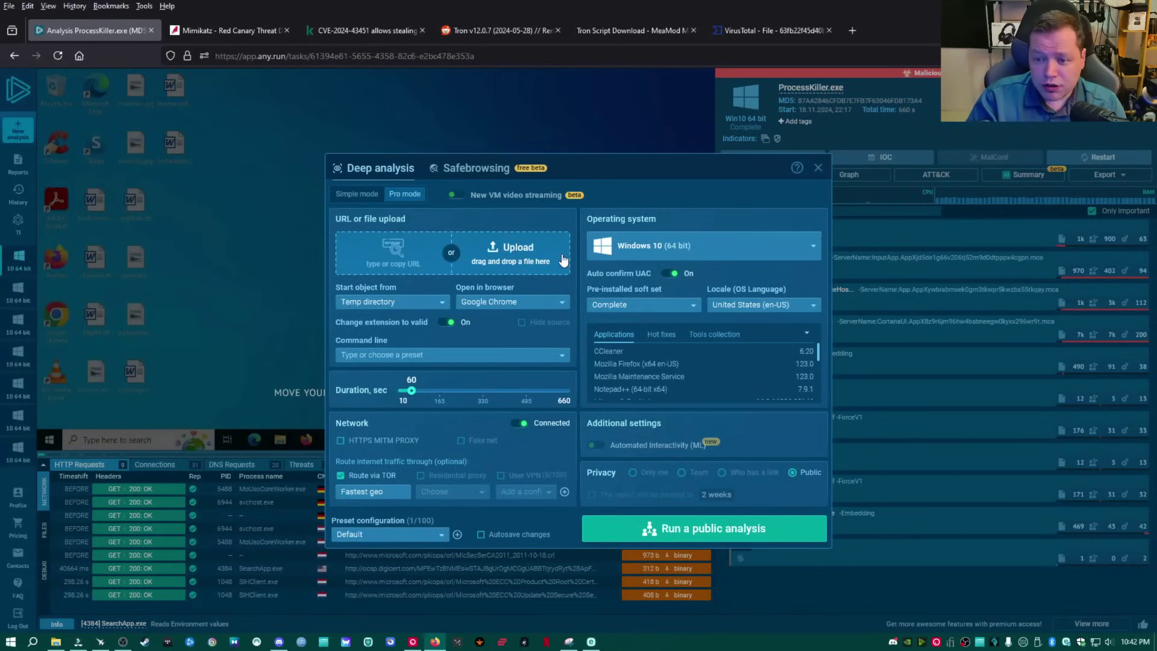
click(678, 247)
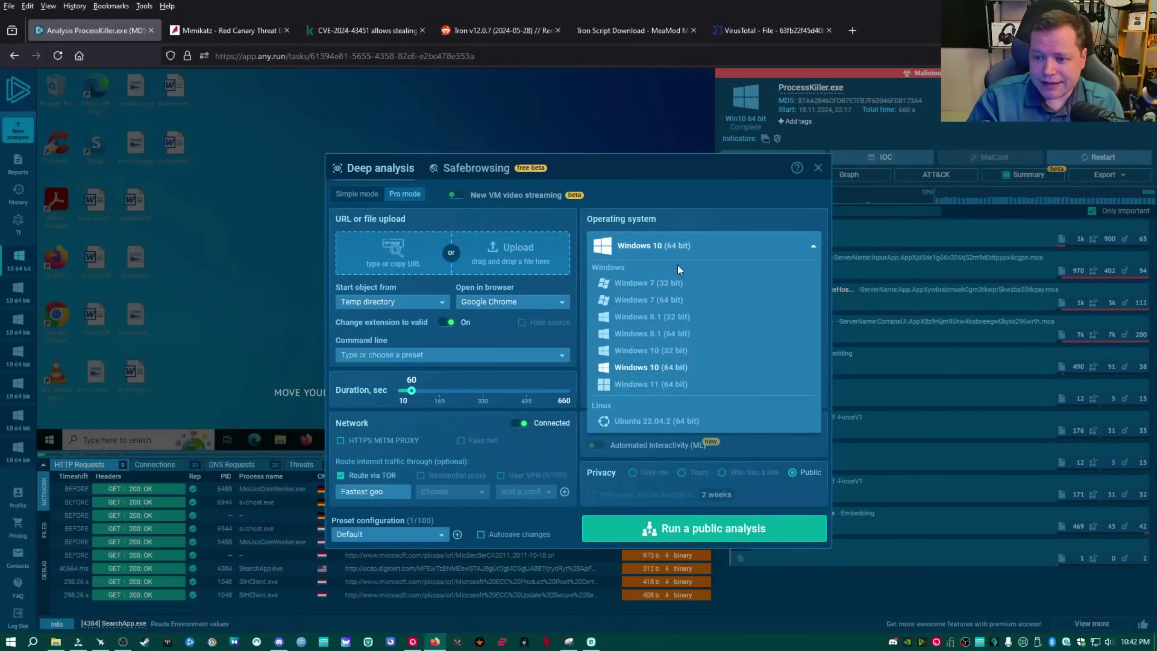
click(678, 249)
click(512, 248)
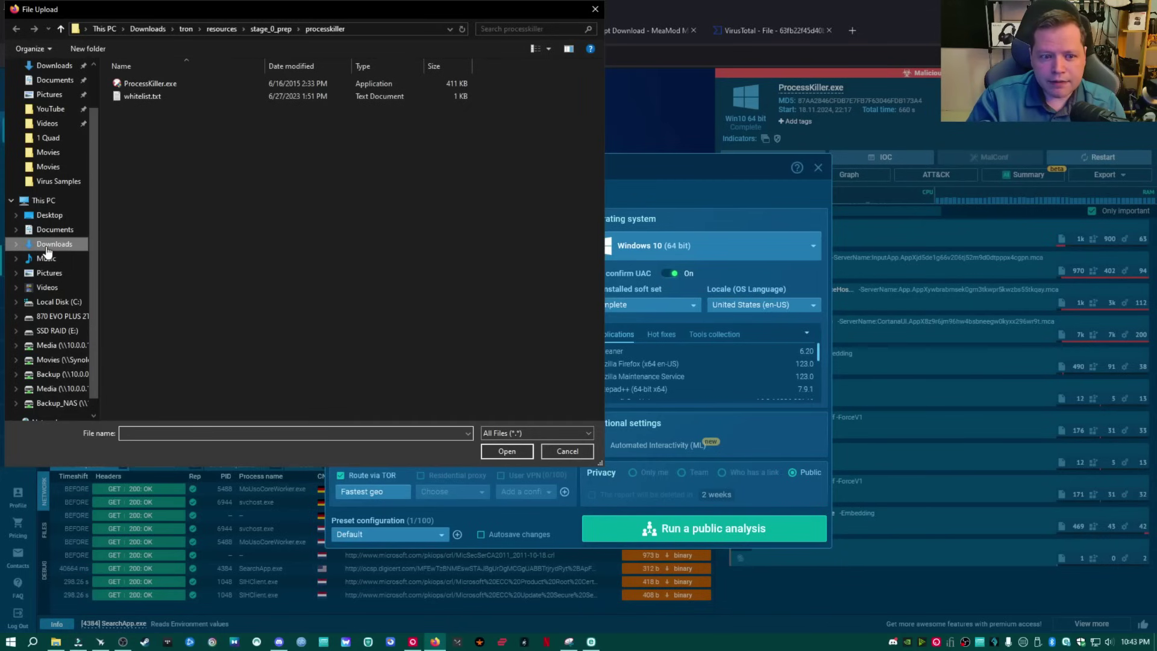
click(30, 245)
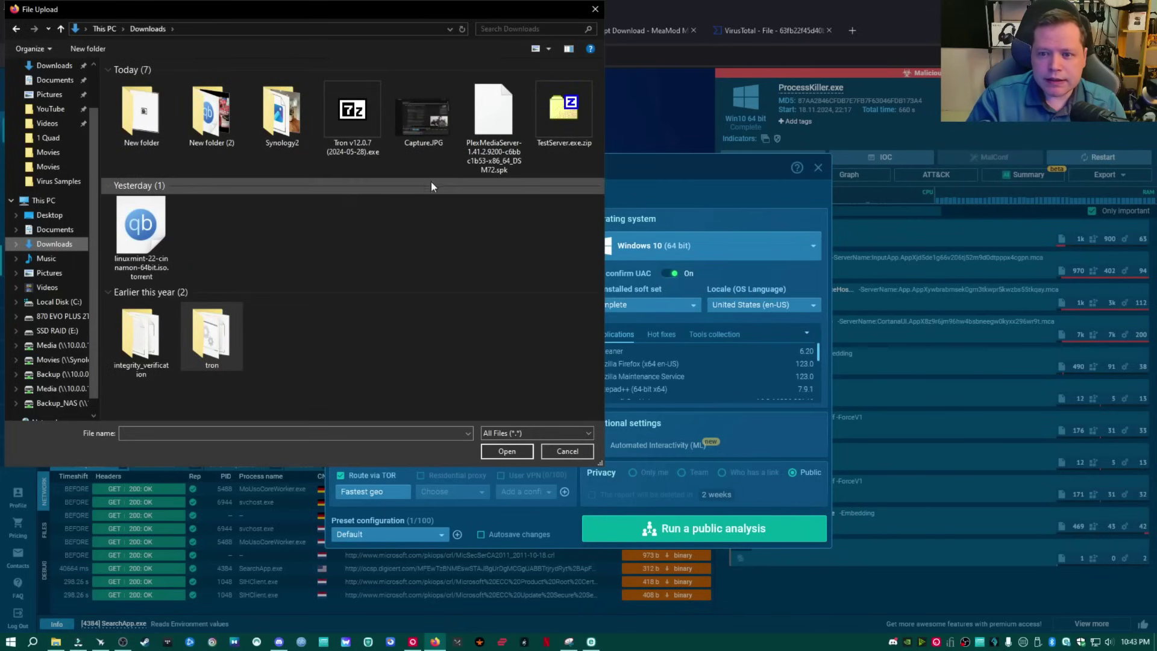
double_click(556, 120)
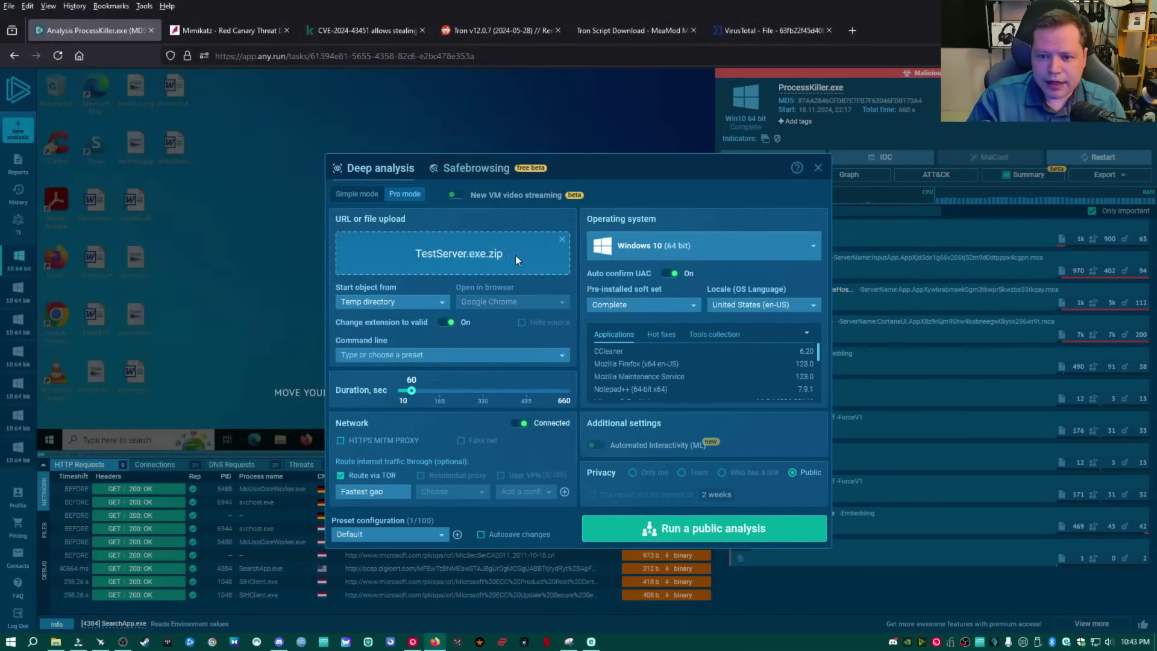
Set the start object to Desktop and the duration to 660 seconds.
click(412, 308)
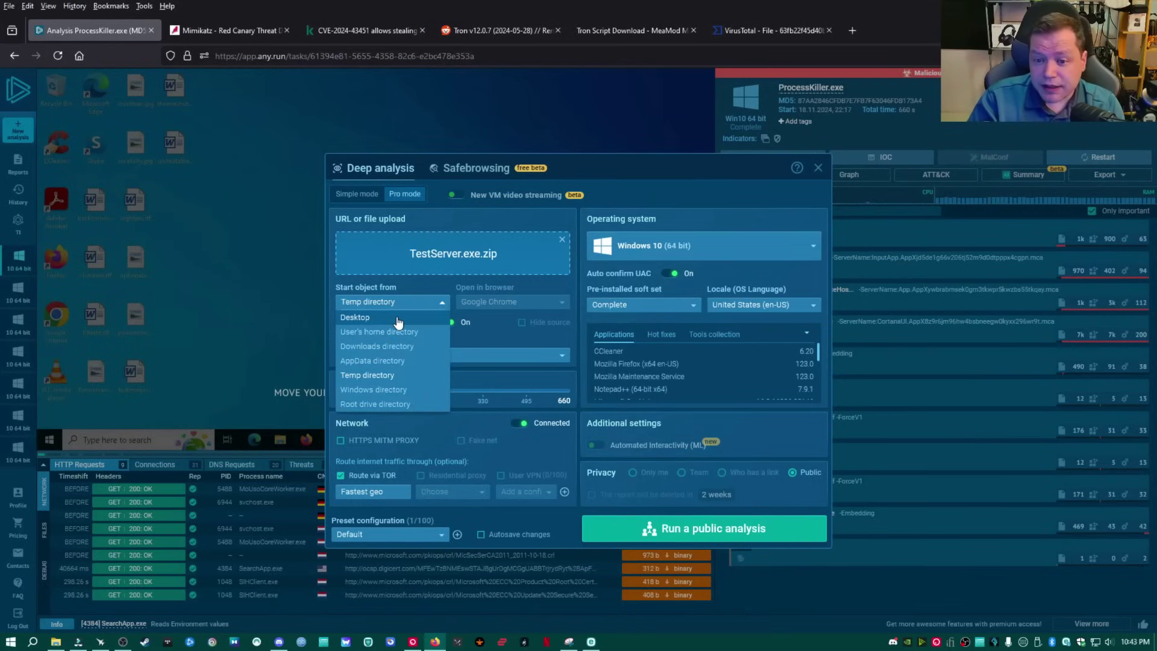
click(398, 320)
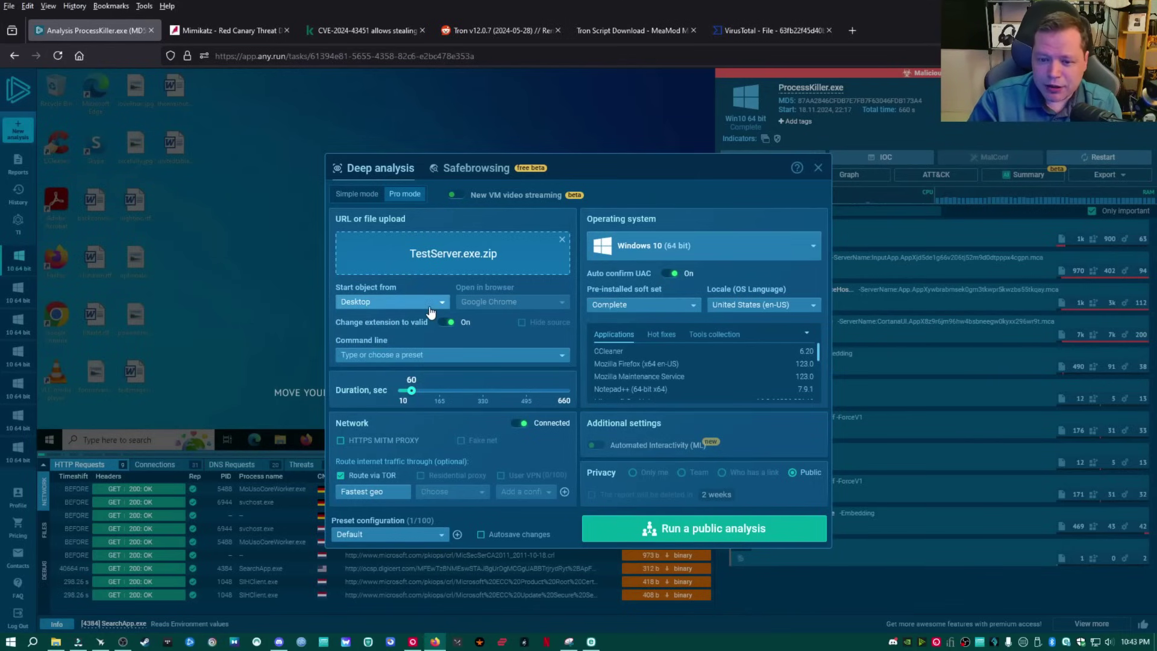
drag(411, 390, 527, 391)
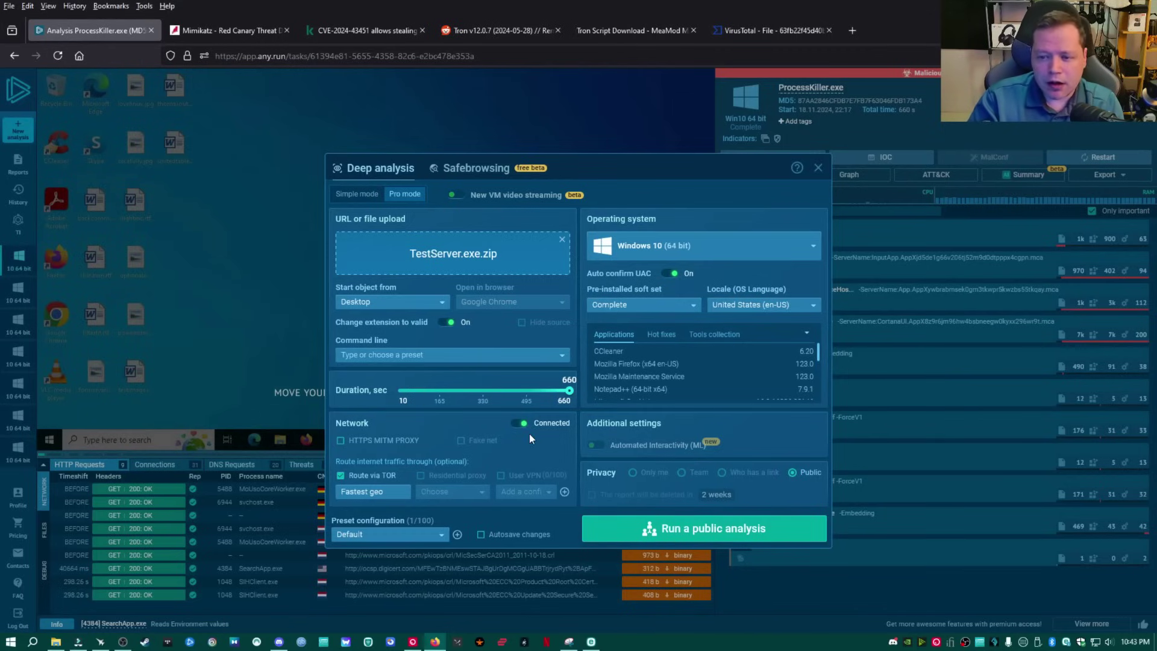
Launch the public analysis of TestServer.exe.zip.
click(685, 528)
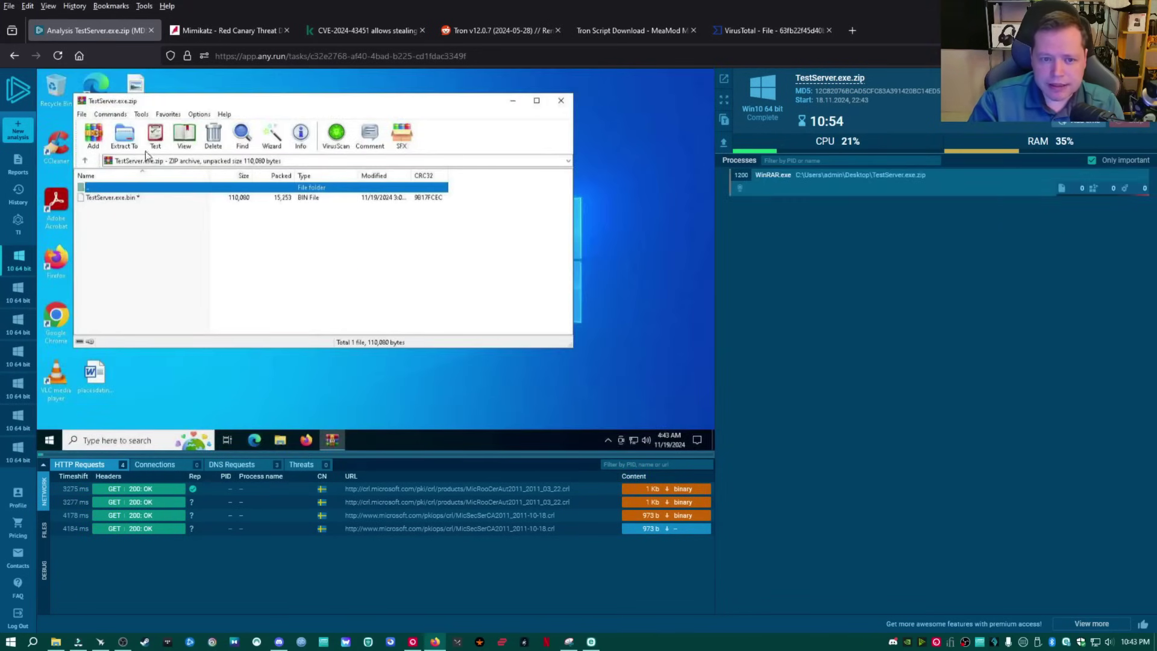
Extract the archive to the default destination, entering the archive password with it shown.
click(125, 138)
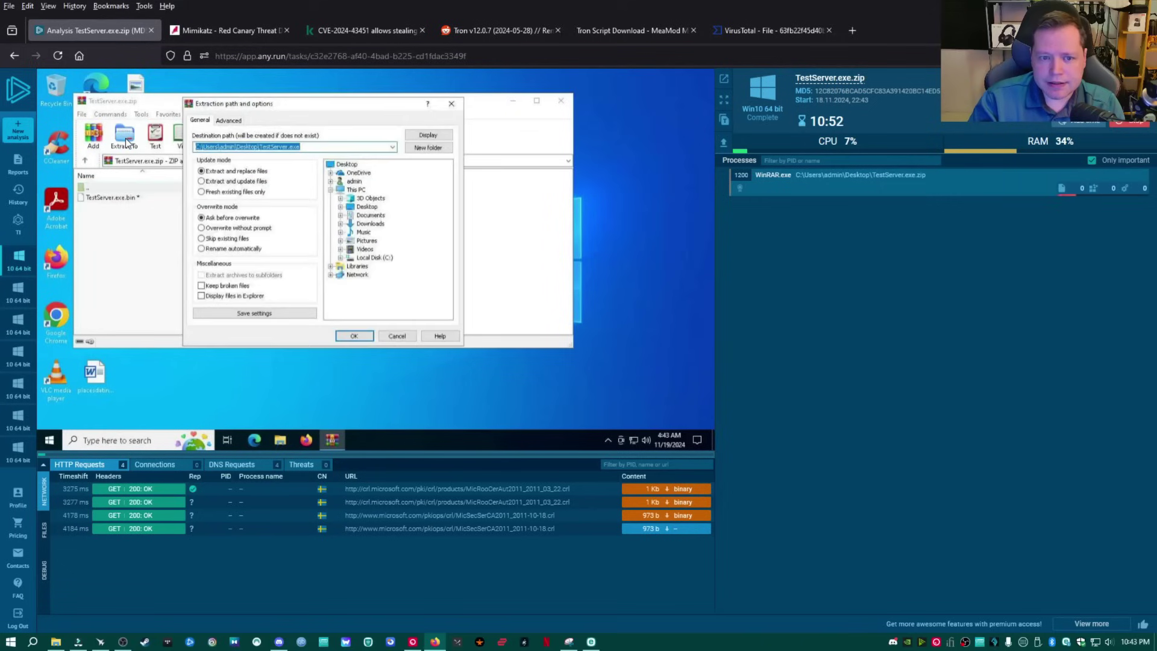
click(362, 334)
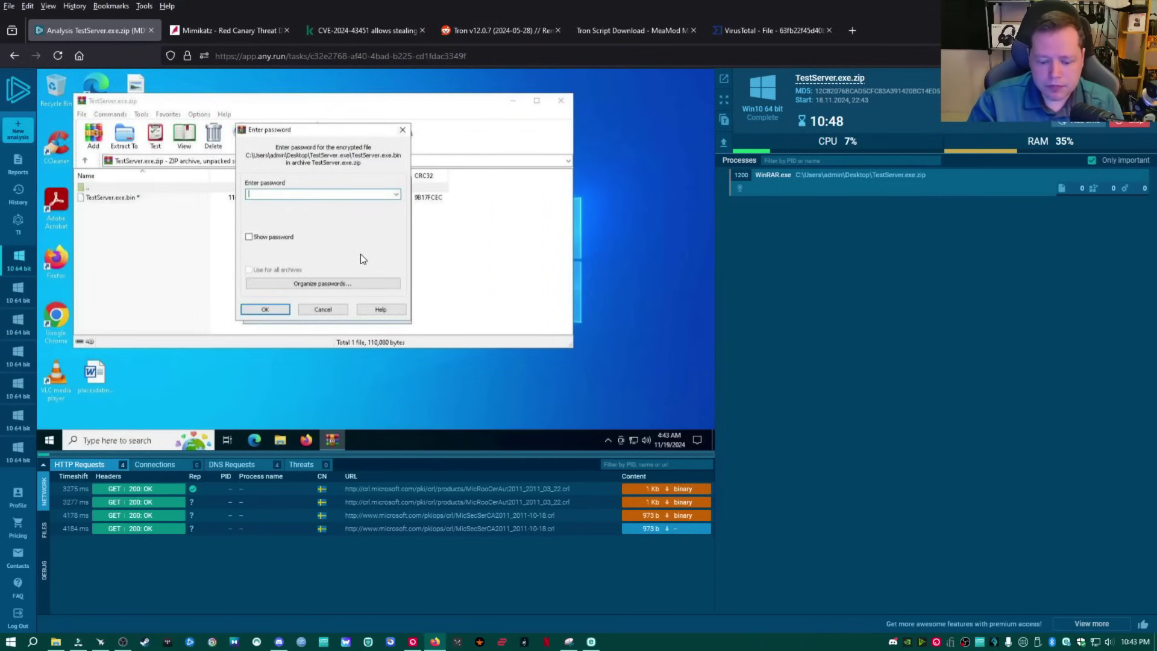
text(123456)
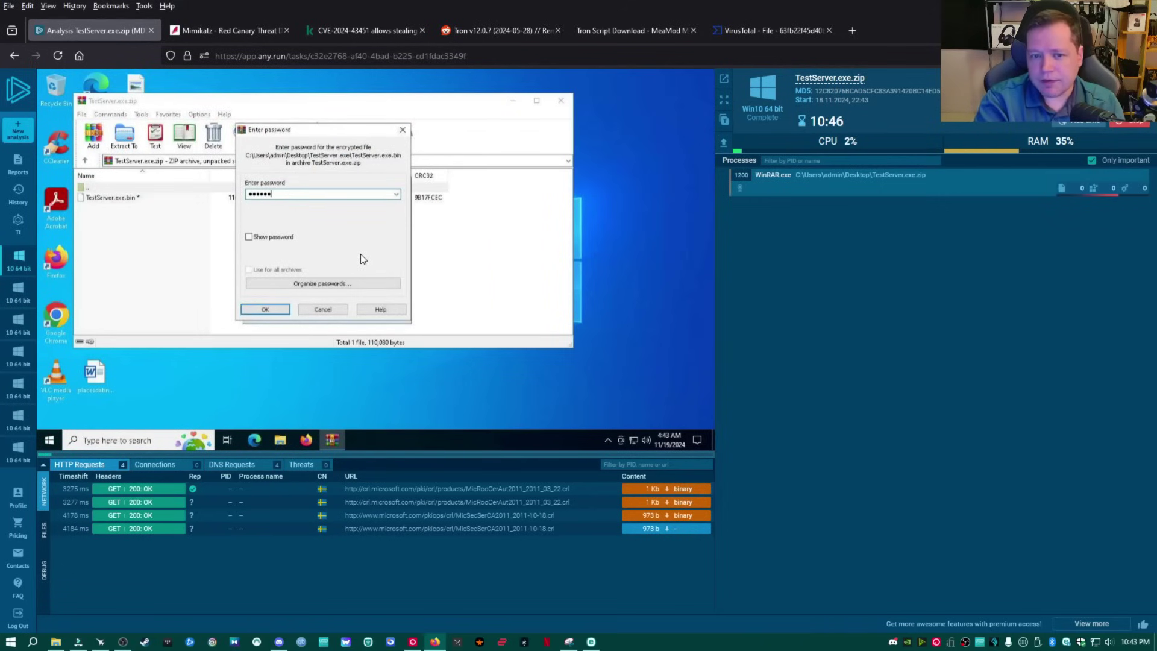
text(789)
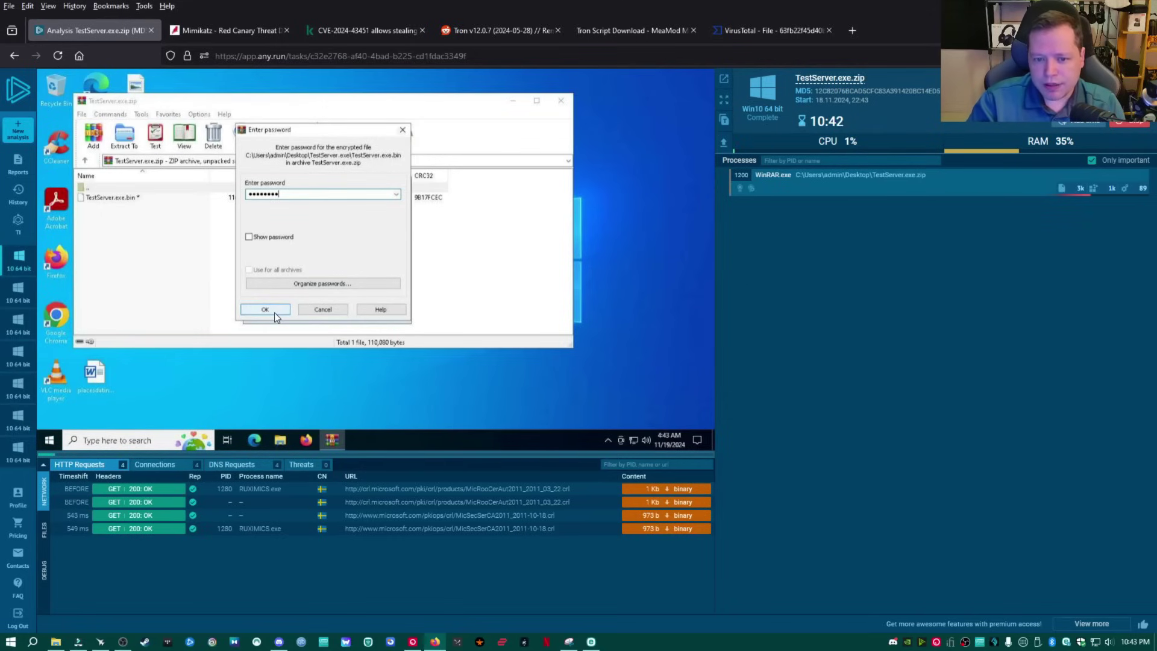
click(266, 241)
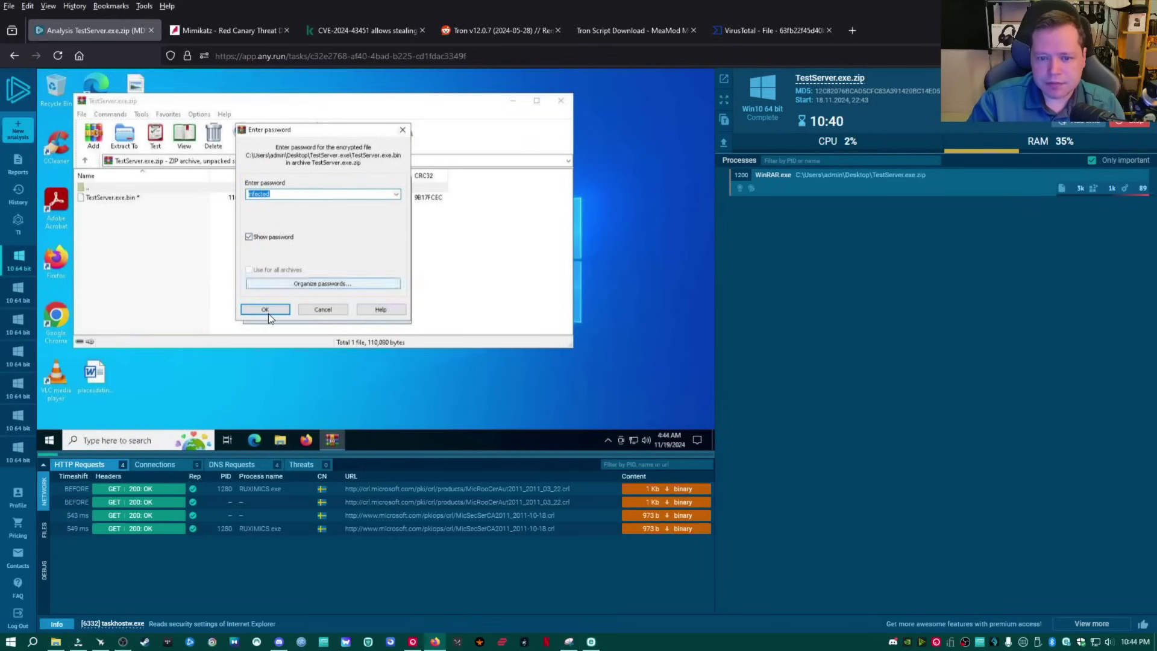
click(266, 310)
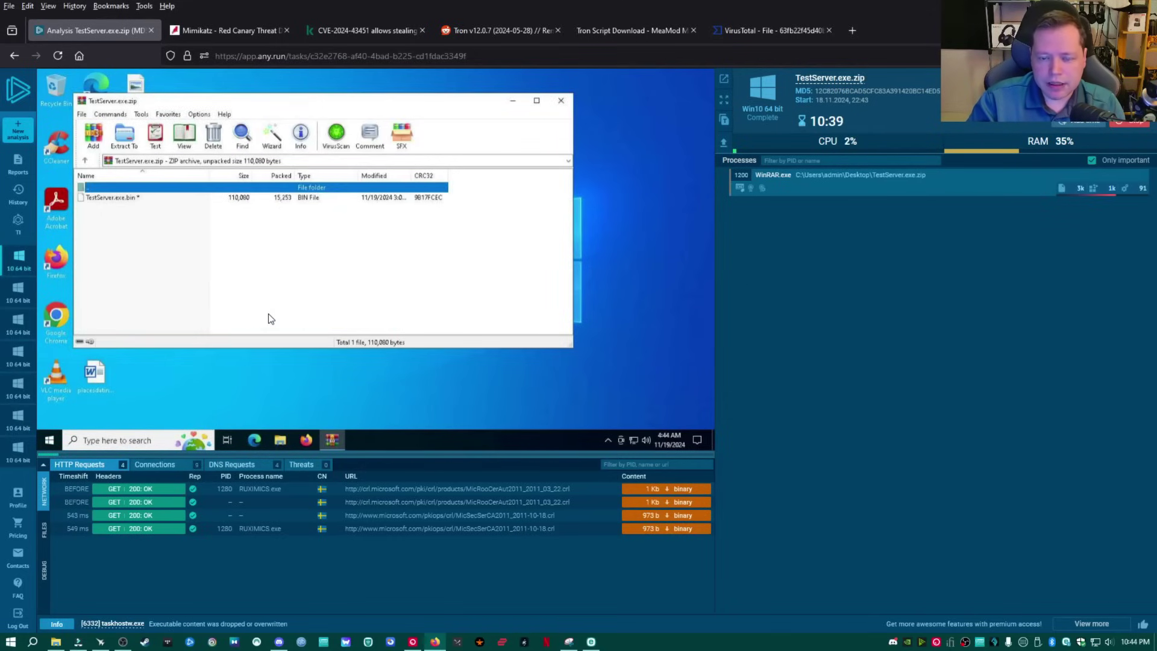
Close WinRAR and open the extracted TestServer folder on the desktop.
click(561, 102)
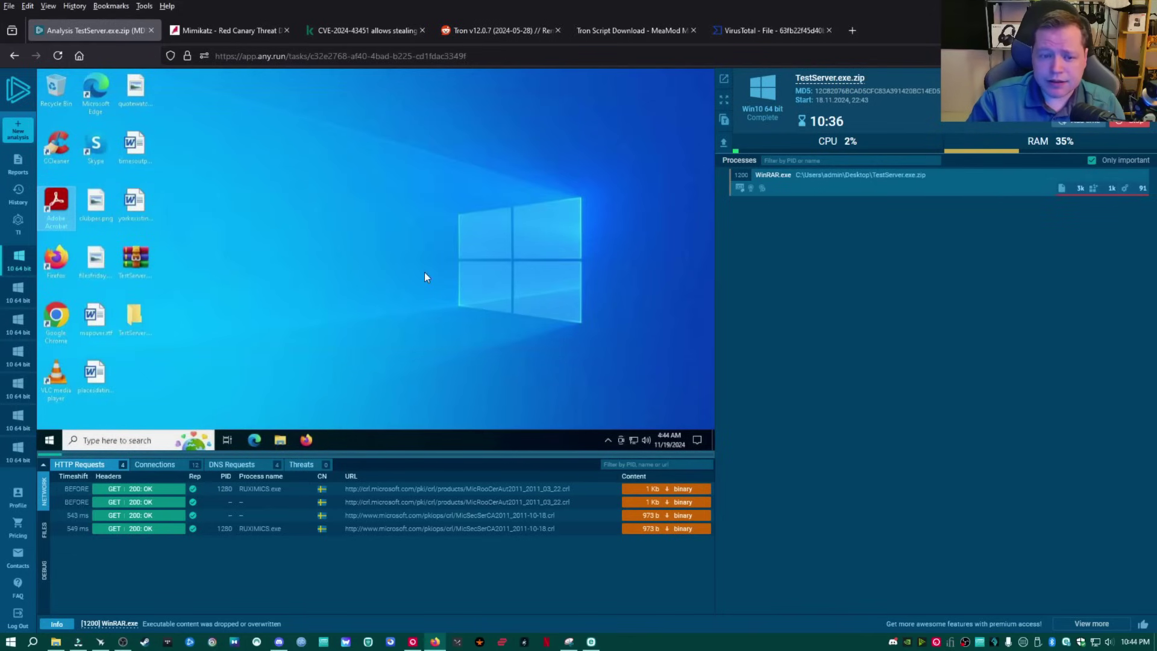
click(139, 322)
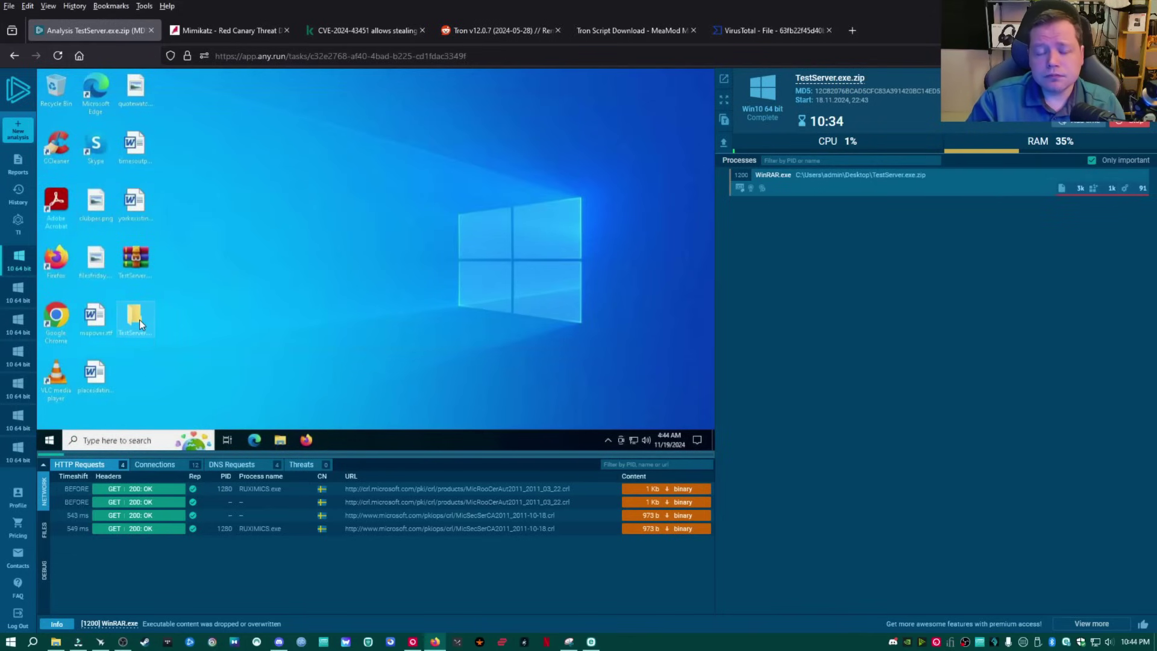
double_click(139, 323)
Rename TestServer.exe.bin to TestServer.exe, accept the extension change, and launch it.
click(181, 218)
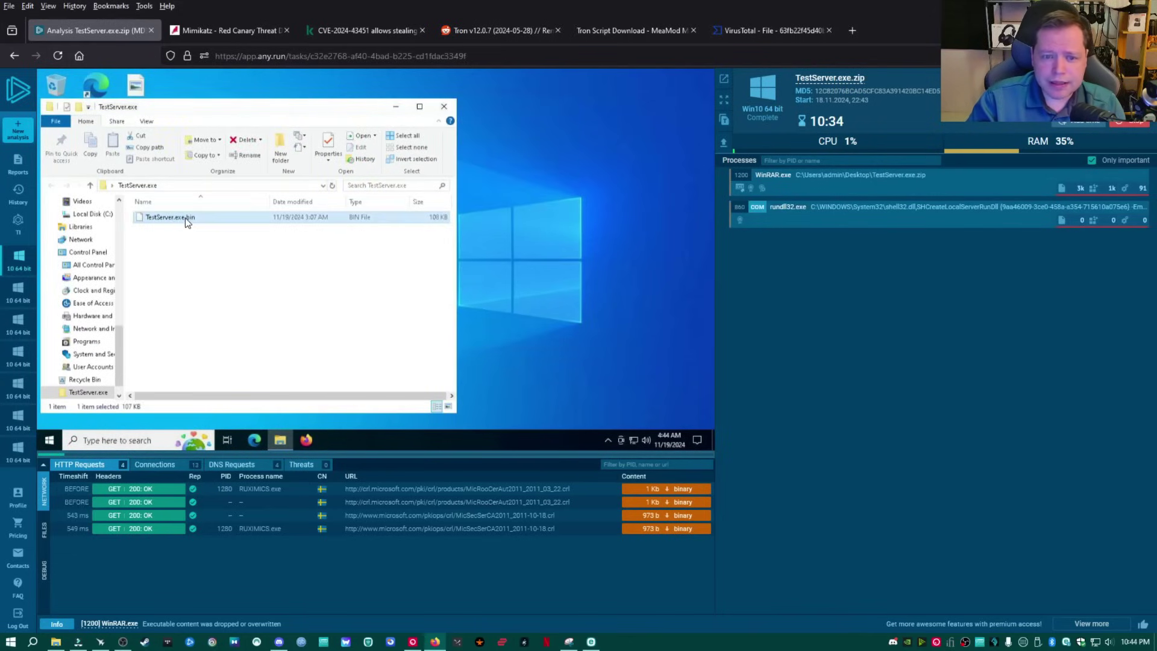
right_click(187, 222)
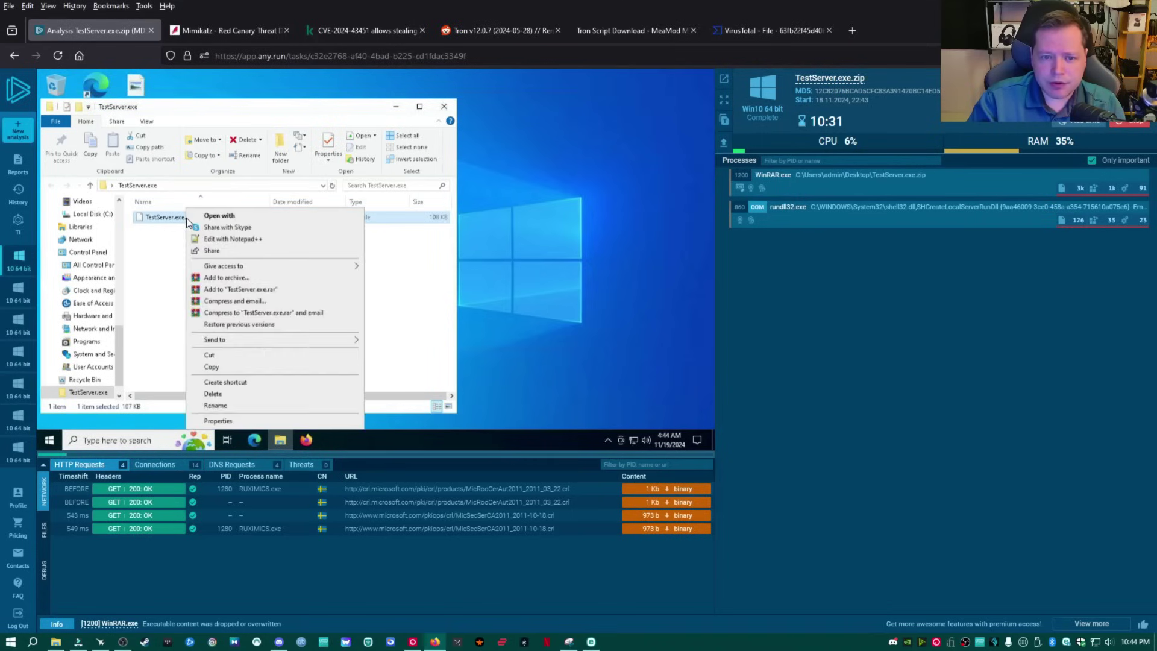
click(247, 407)
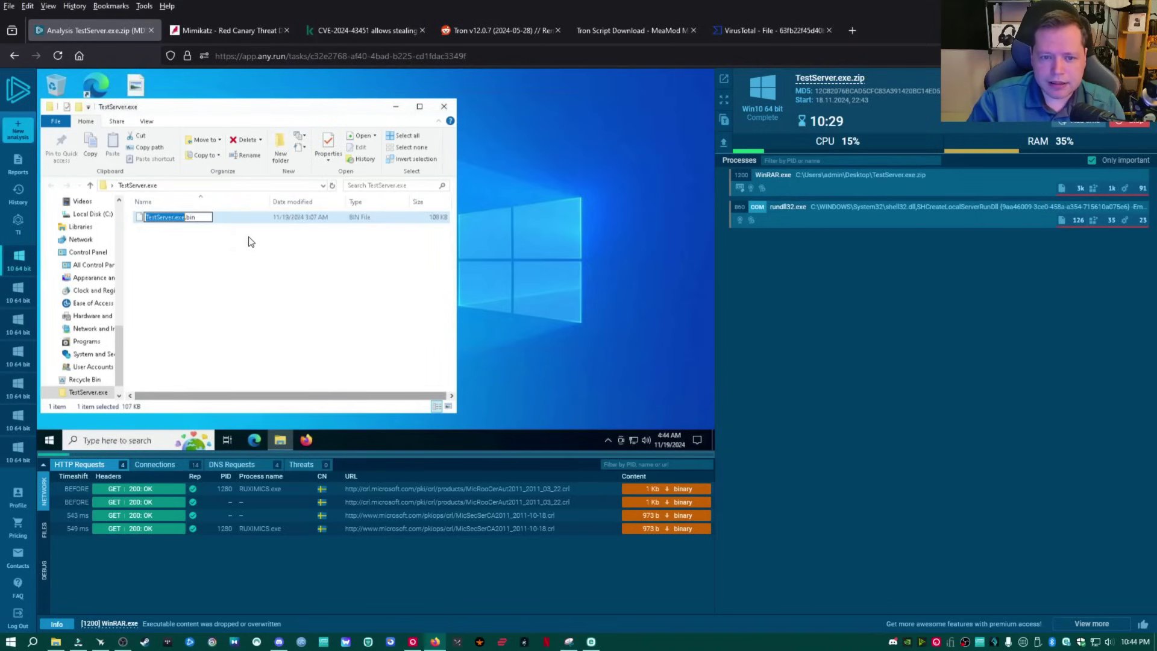
click(207, 218)
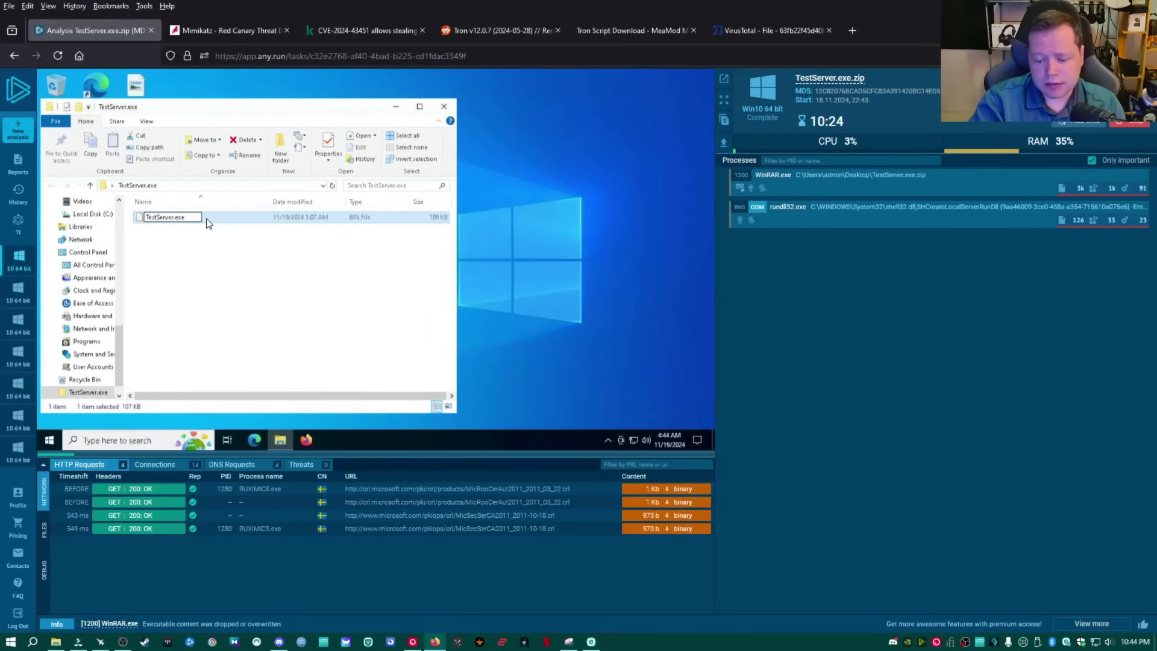
key(Return)
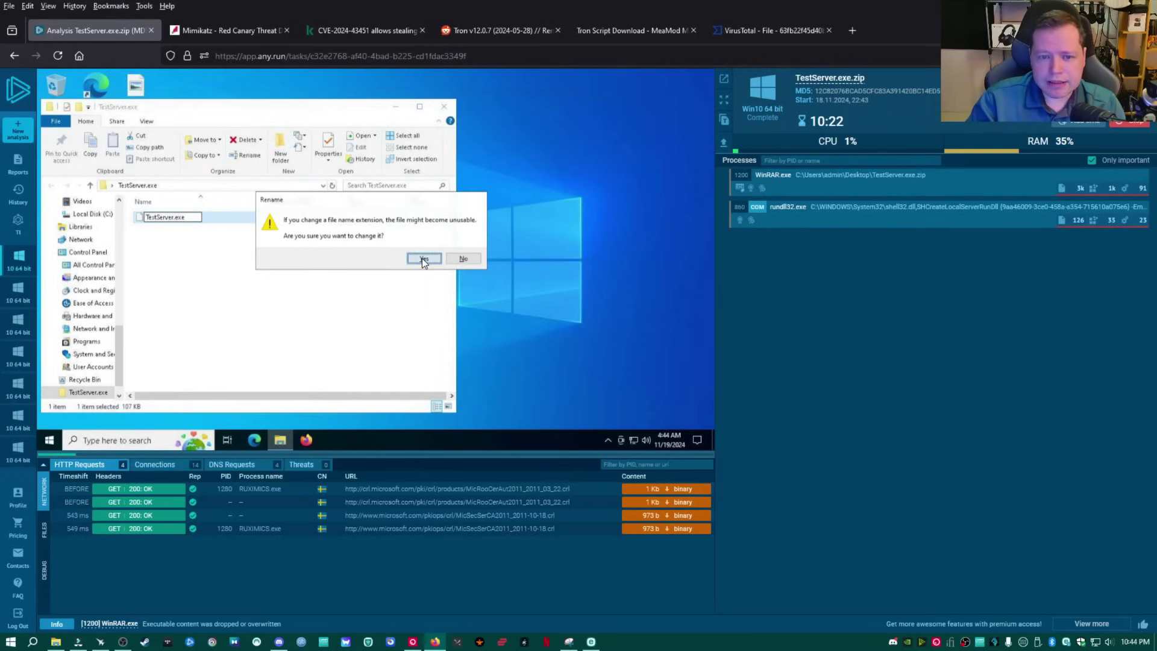
click(424, 258)
double_click(168, 218)
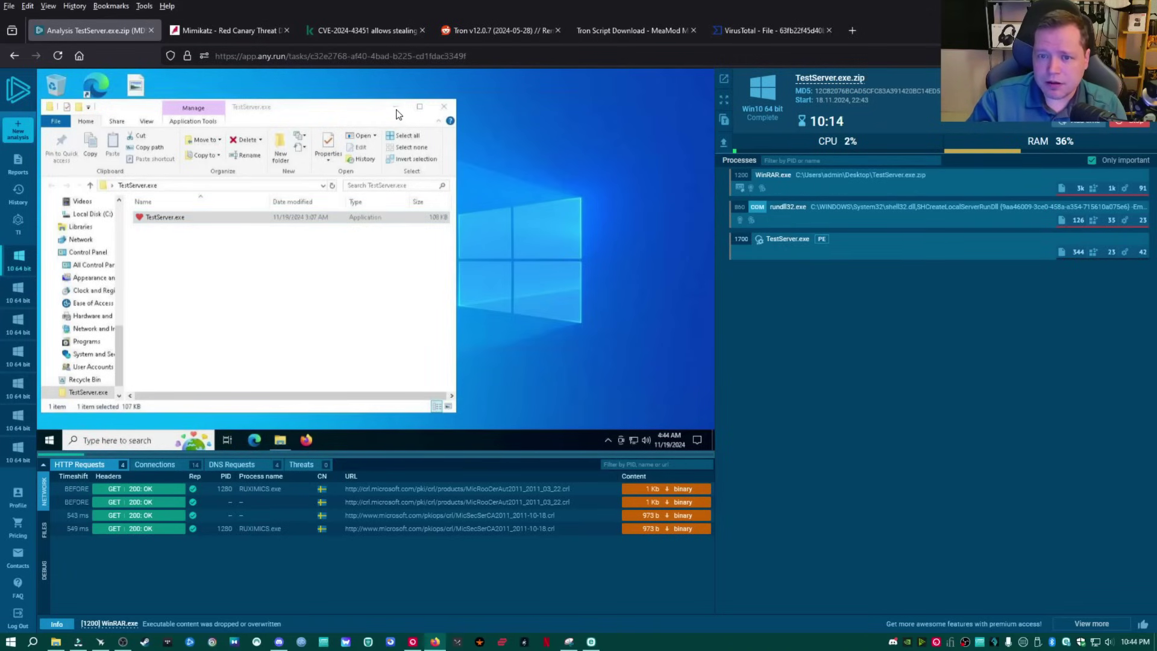
Close the folder window, open TestServer.exe's details showing CHAOS detected, and list its DNS requests.
click(445, 107)
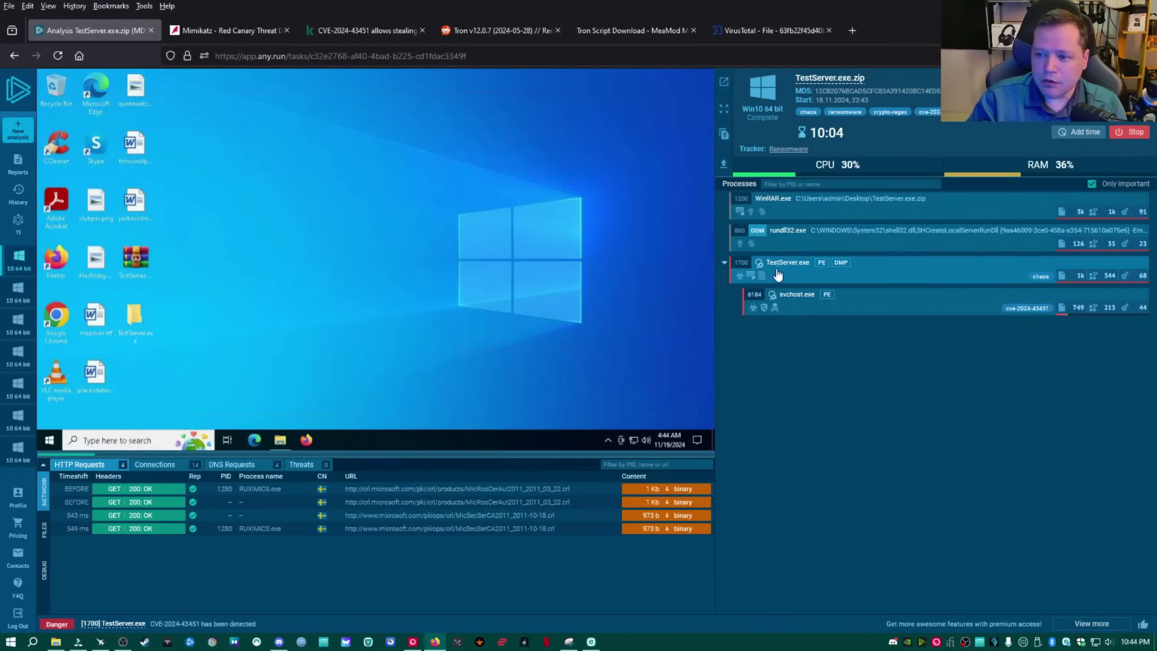
click(890, 271)
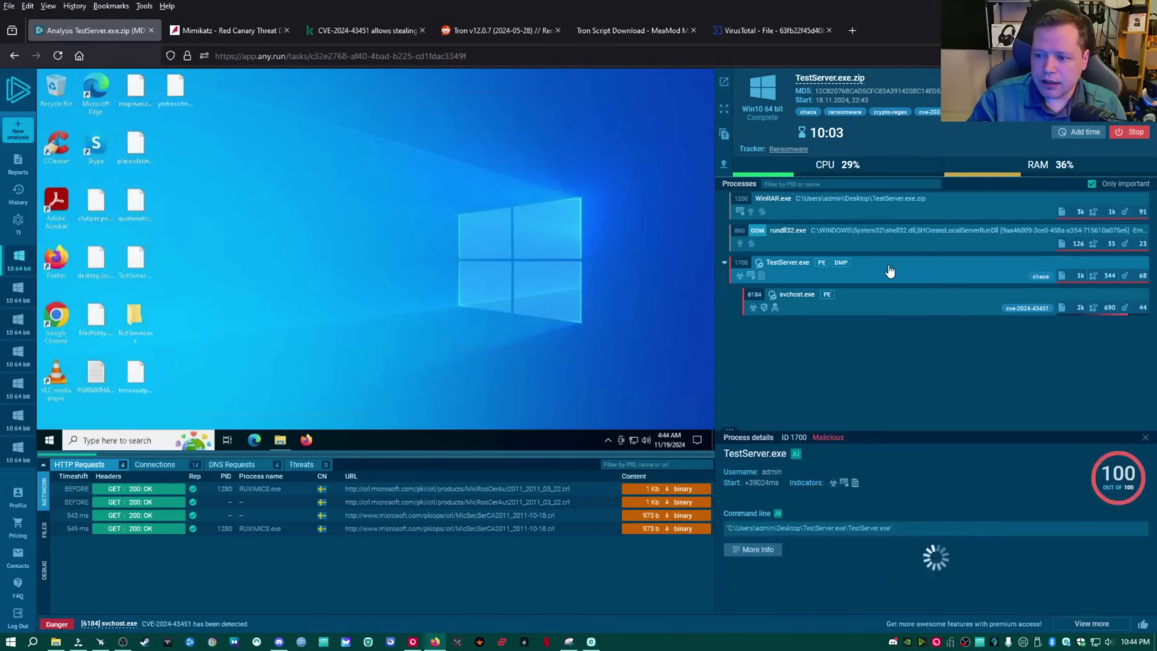
scroll(820, 499, down, 2)
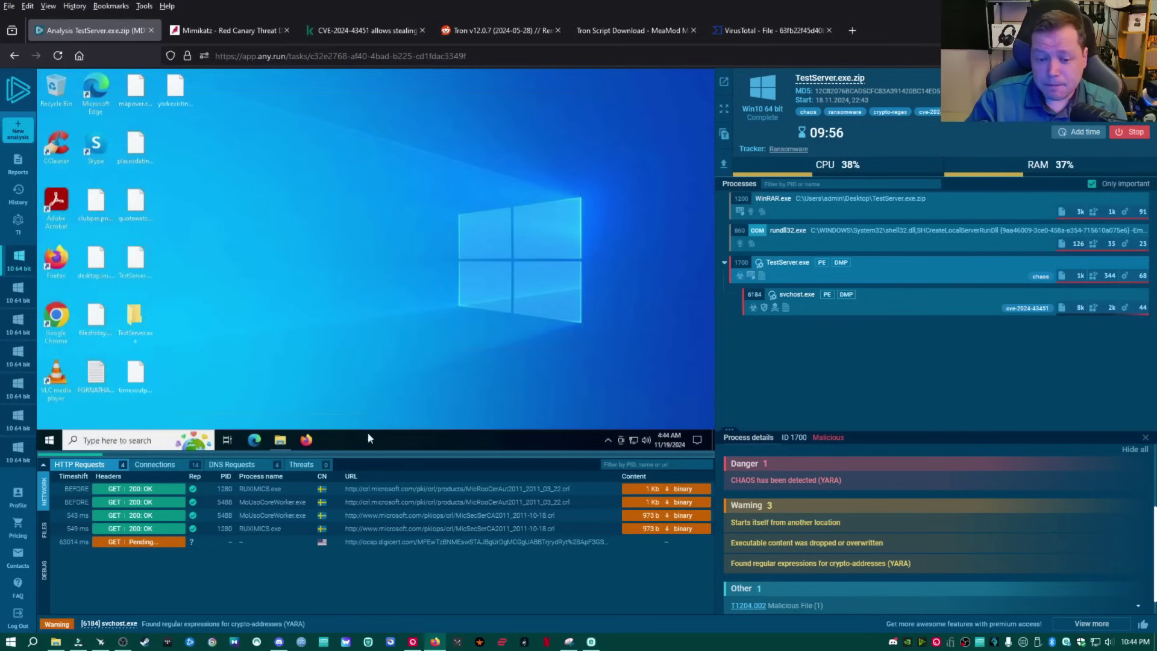
click(180, 468)
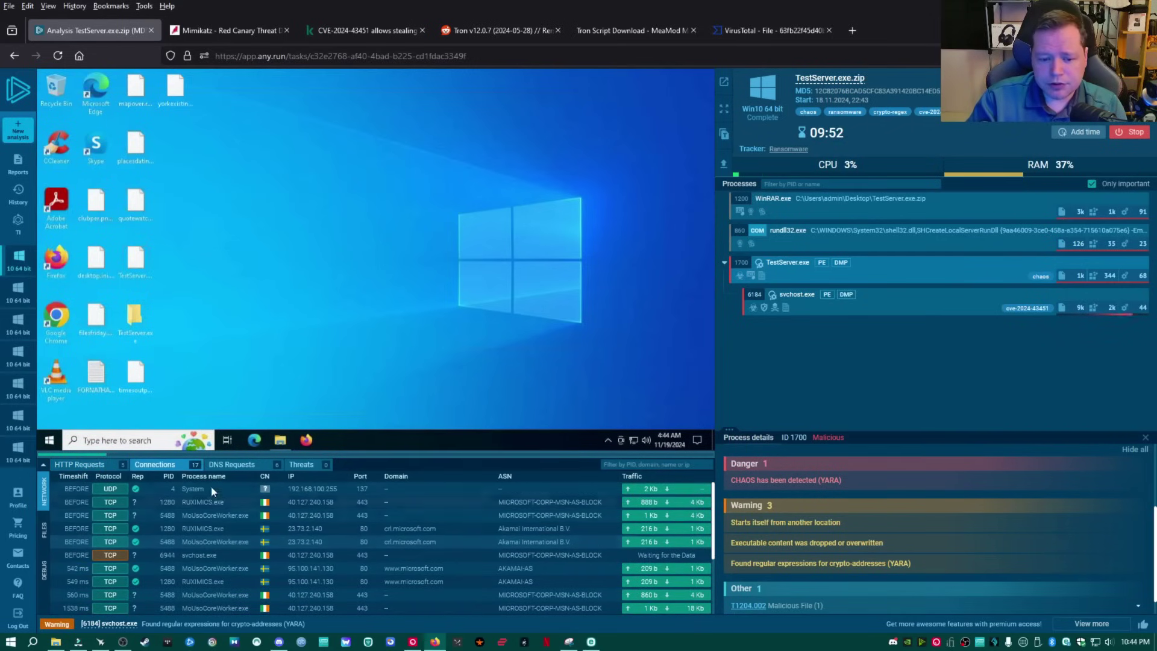
click(241, 466)
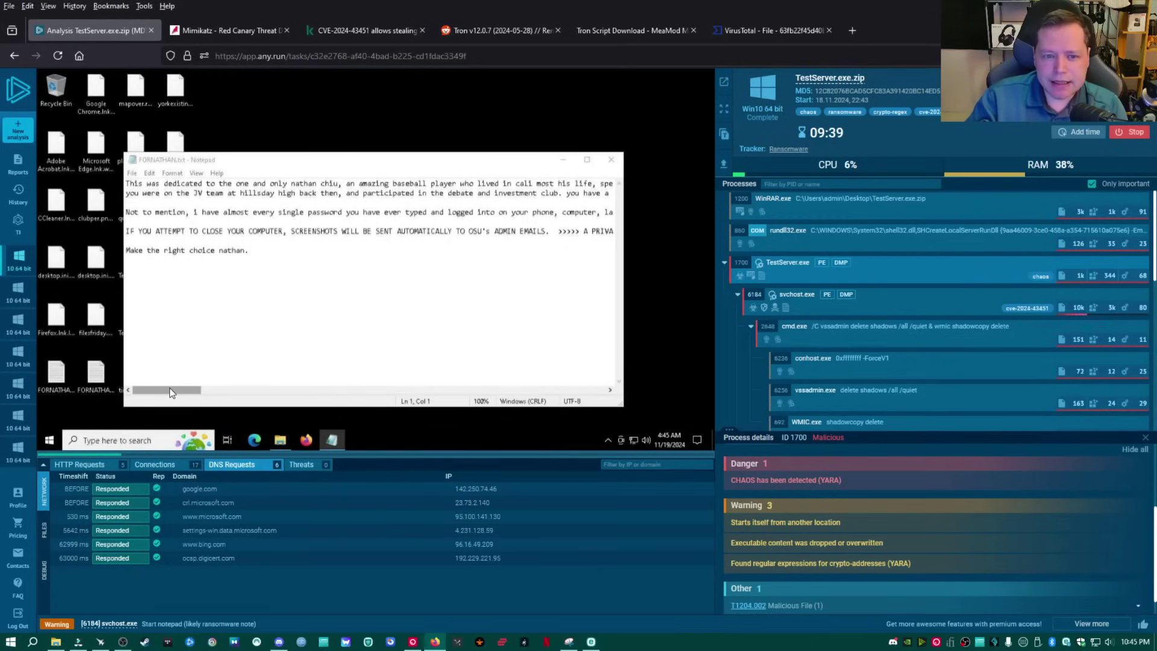
Scroll the ransom note sideways in Notepad to read along its long lines.
drag(168, 390, 135, 395)
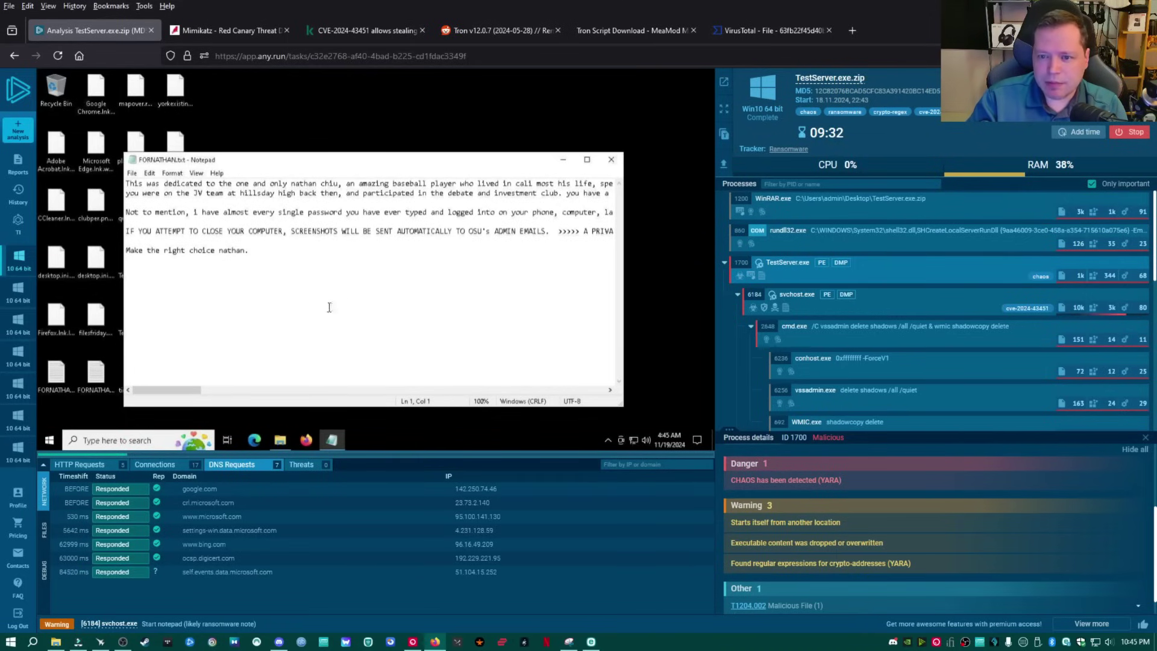
click(610, 390)
click(610, 391)
click(610, 390)
click(610, 391)
click(610, 391)
click(610, 390)
click(610, 391)
click(610, 391)
click(610, 390)
click(610, 391)
click(610, 391)
click(610, 390)
click(610, 391)
click(610, 391)
click(610, 390)
click(610, 391)
click(610, 390)
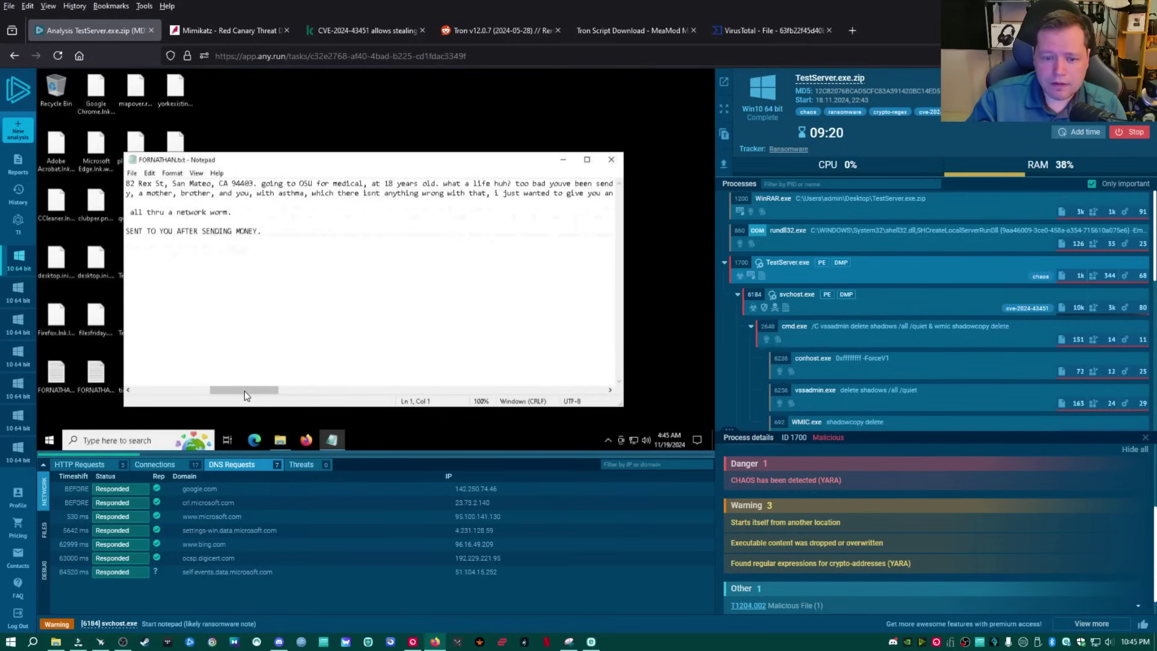
Read the rest of the $200, 72-hour ransom demand, then select the encrypted Firefox shortcut.
drag(244, 390, 471, 395)
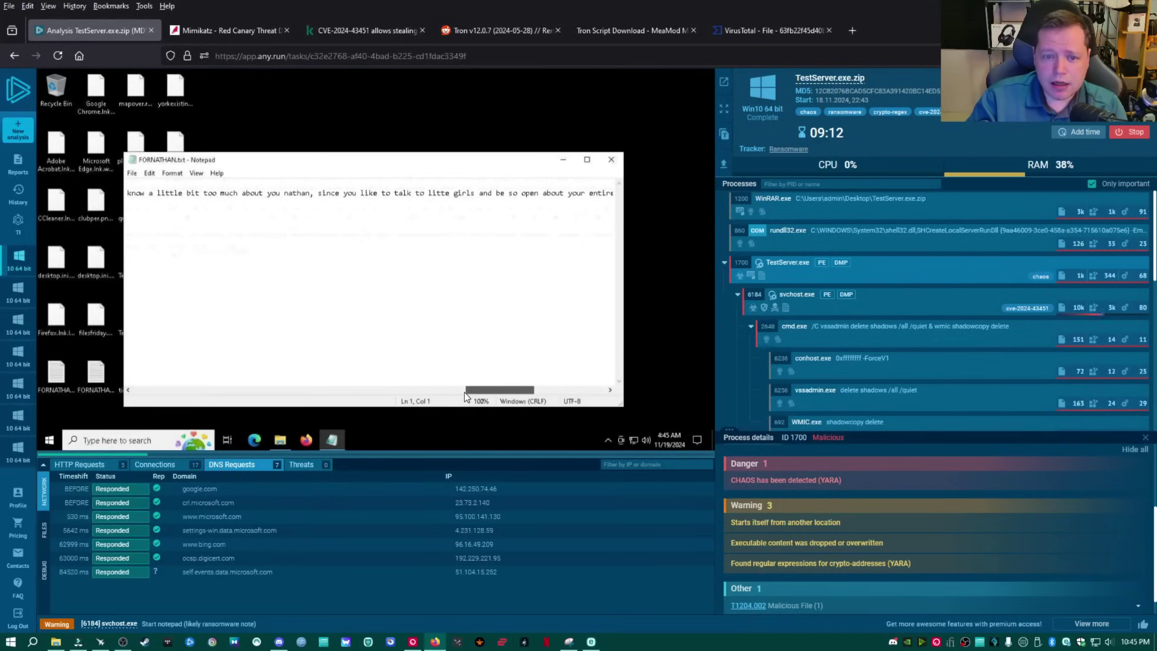
click(465, 392)
drag(544, 390, 603, 391)
drag(432, 389, 272, 421)
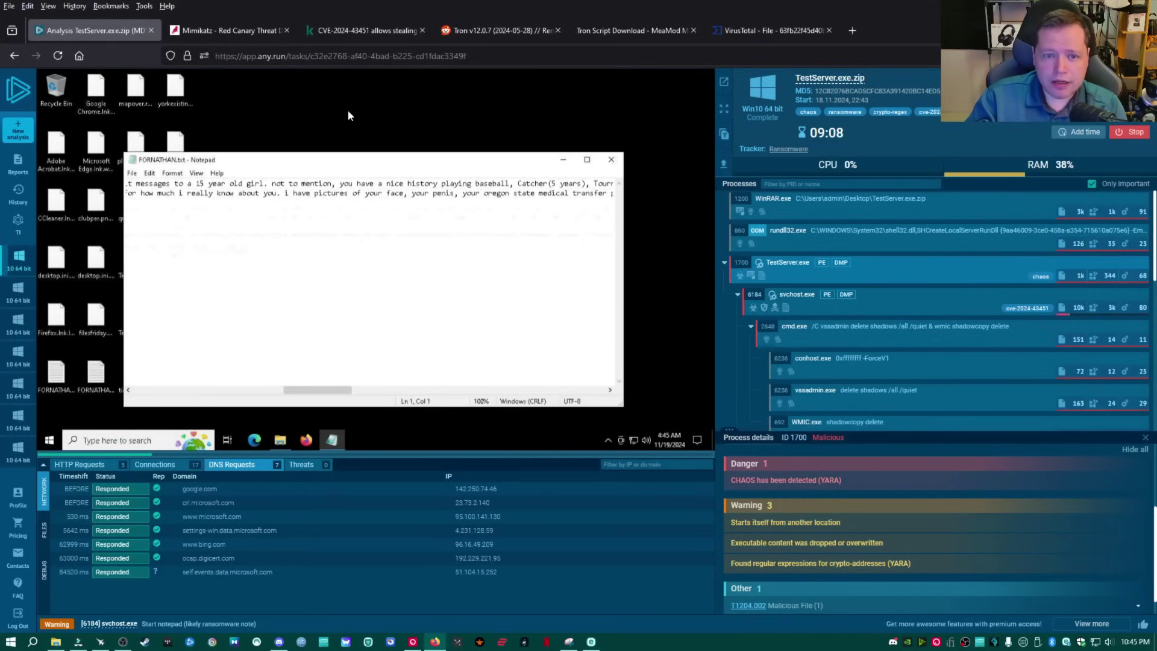
click(333, 138)
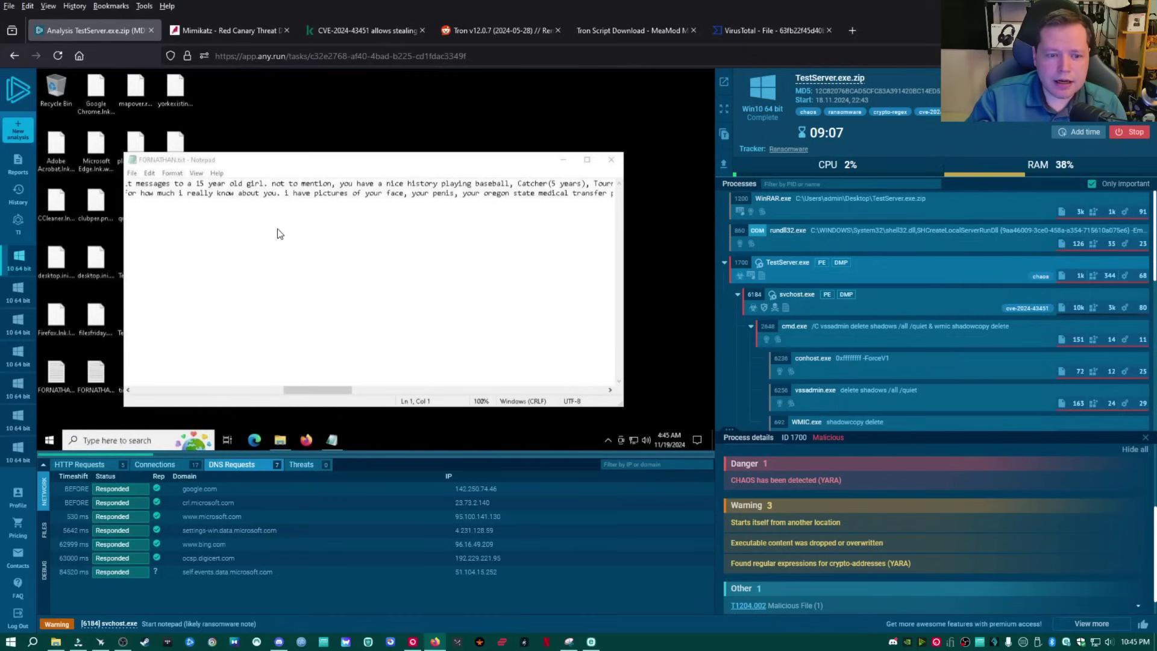
click(56, 318)
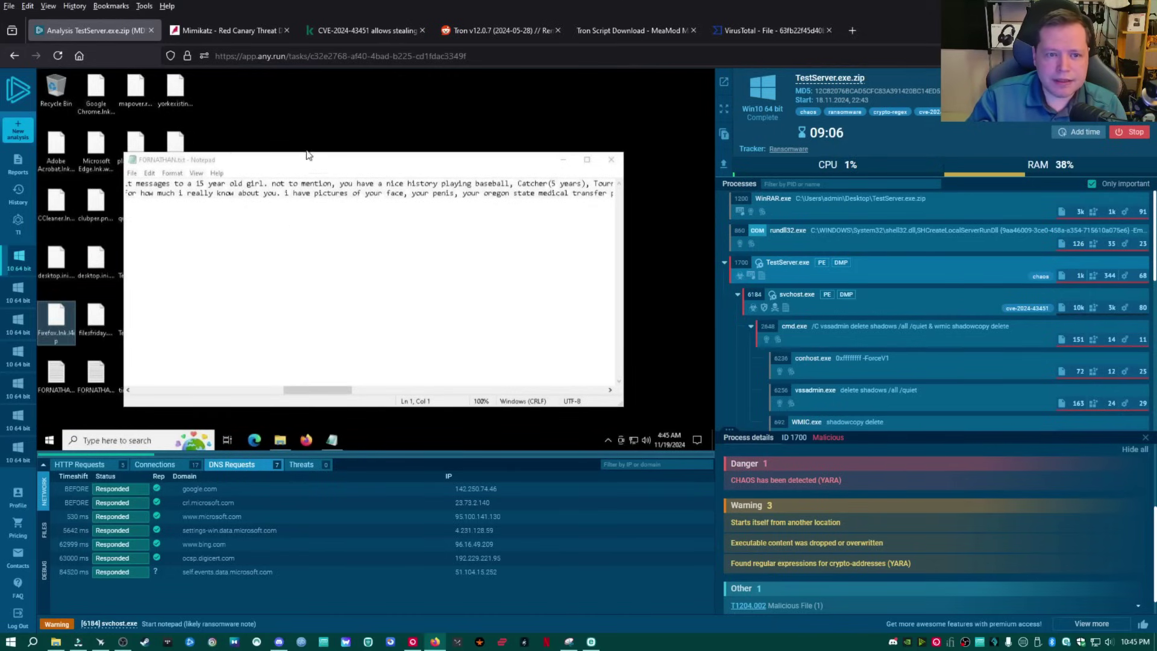
Minimize the ransom note and try opening the encrypted VLC desktop shortcut.
click(563, 161)
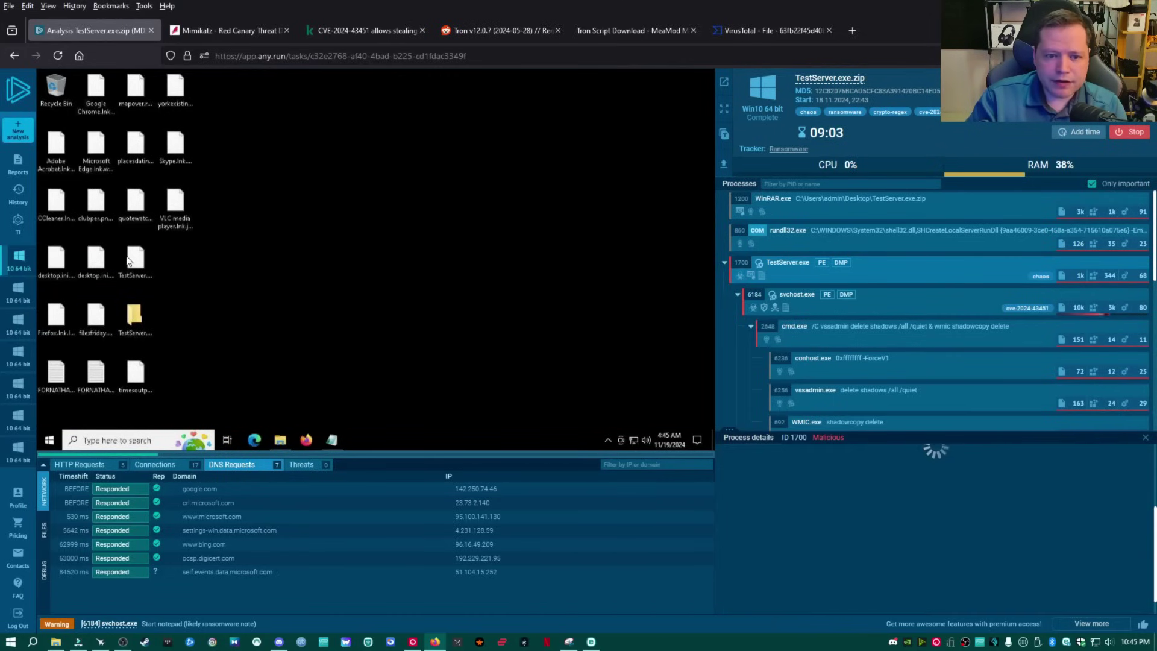
click(181, 208)
key(Escape)
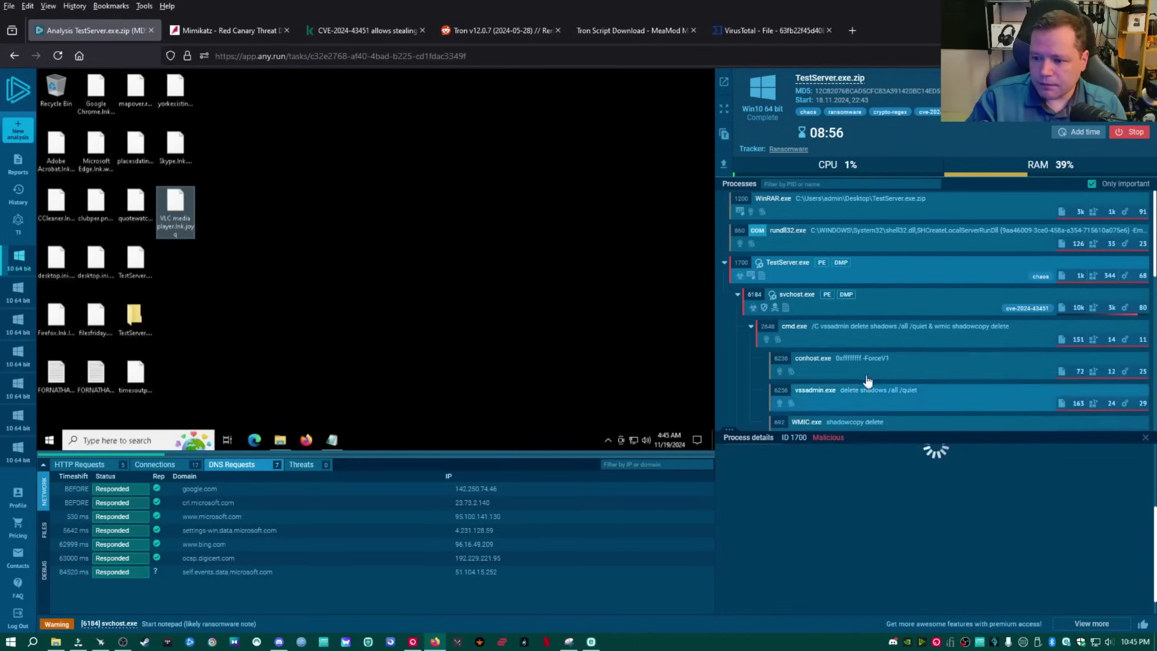
scroll(868, 380, down, 4)
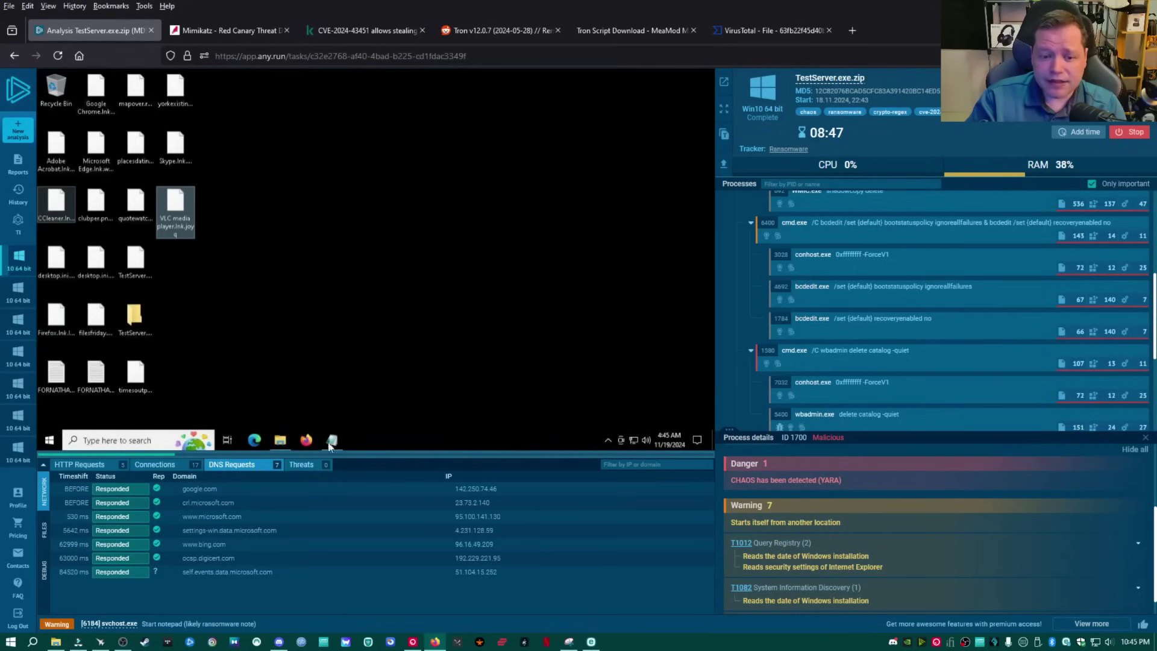
Browse Documents to see files like Database1.accdb.7tbw, then open and close the ransom note.
click(280, 440)
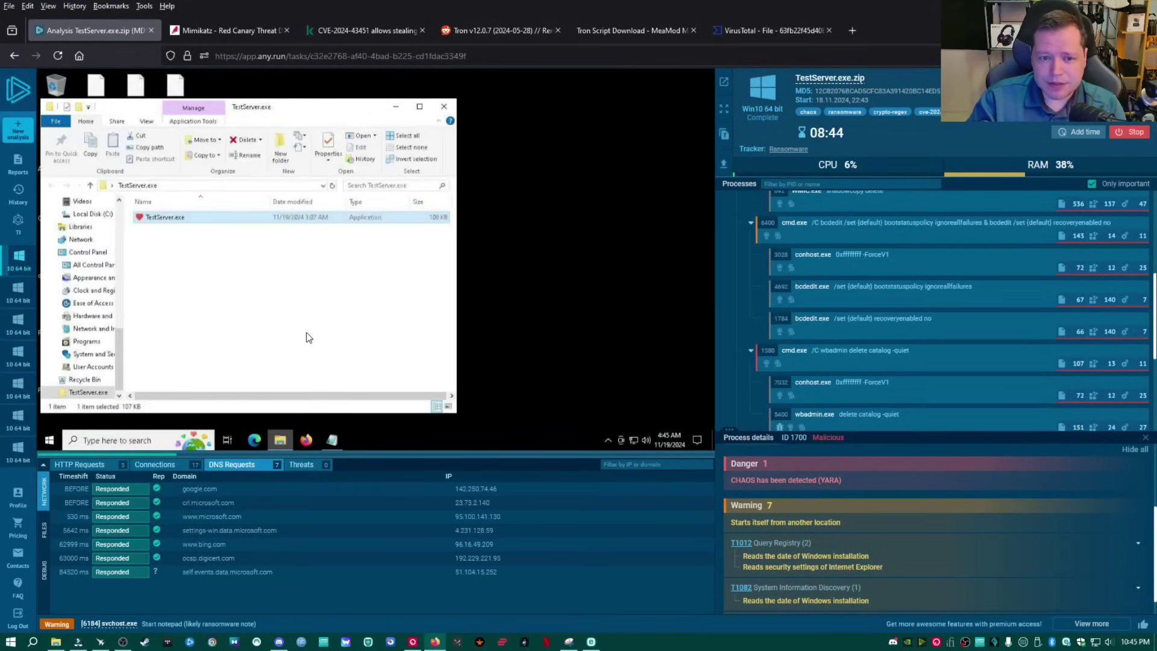
scroll(87, 264, up, 10)
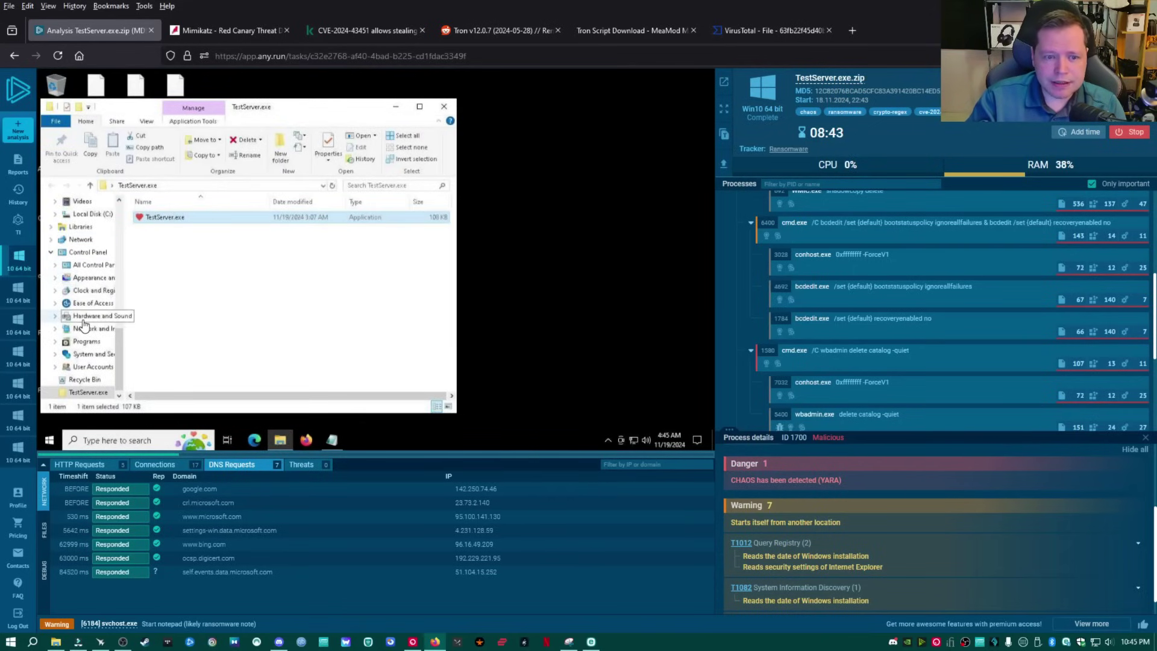
scroll(90, 320, down, 10)
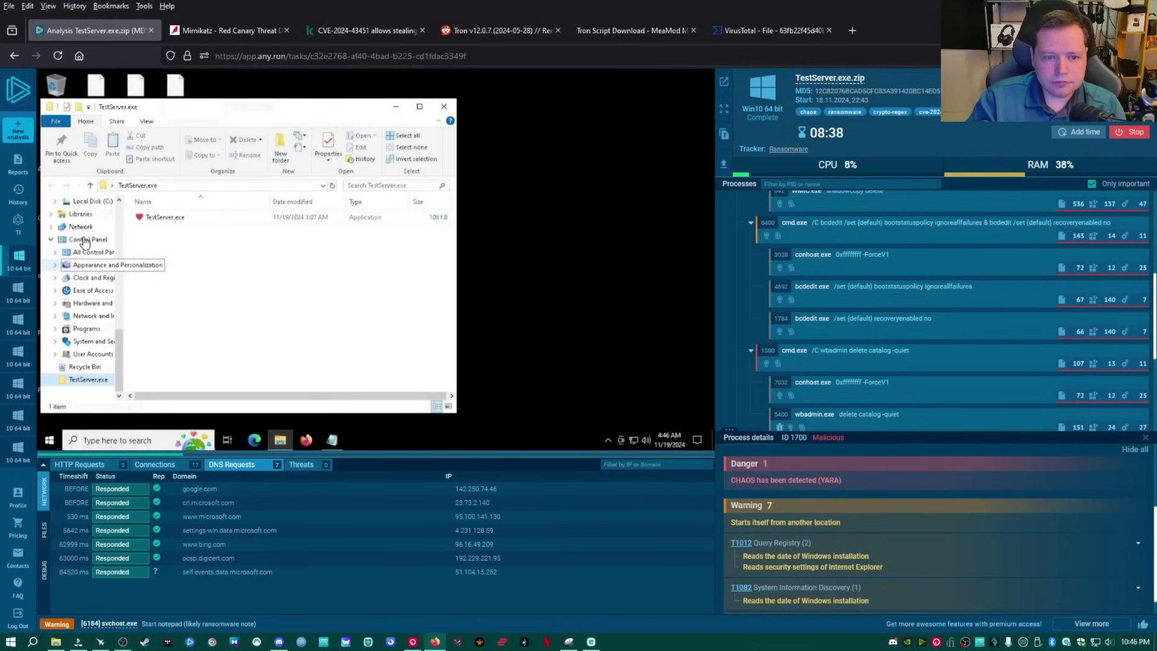
scroll(85, 241, up, 10)
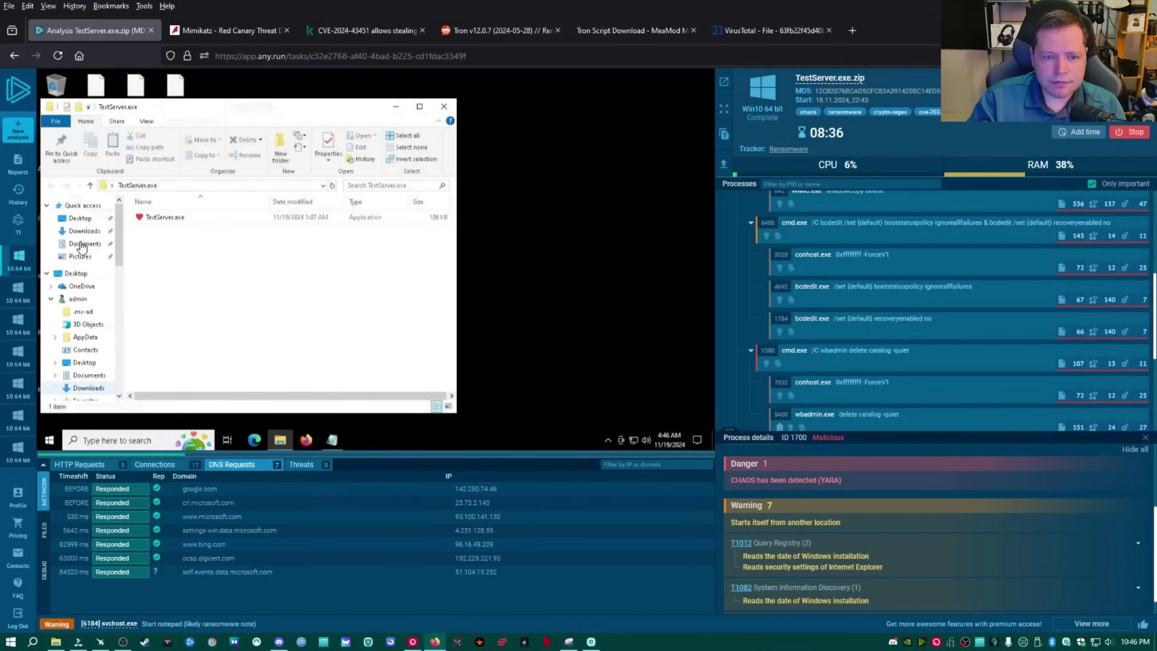
click(82, 244)
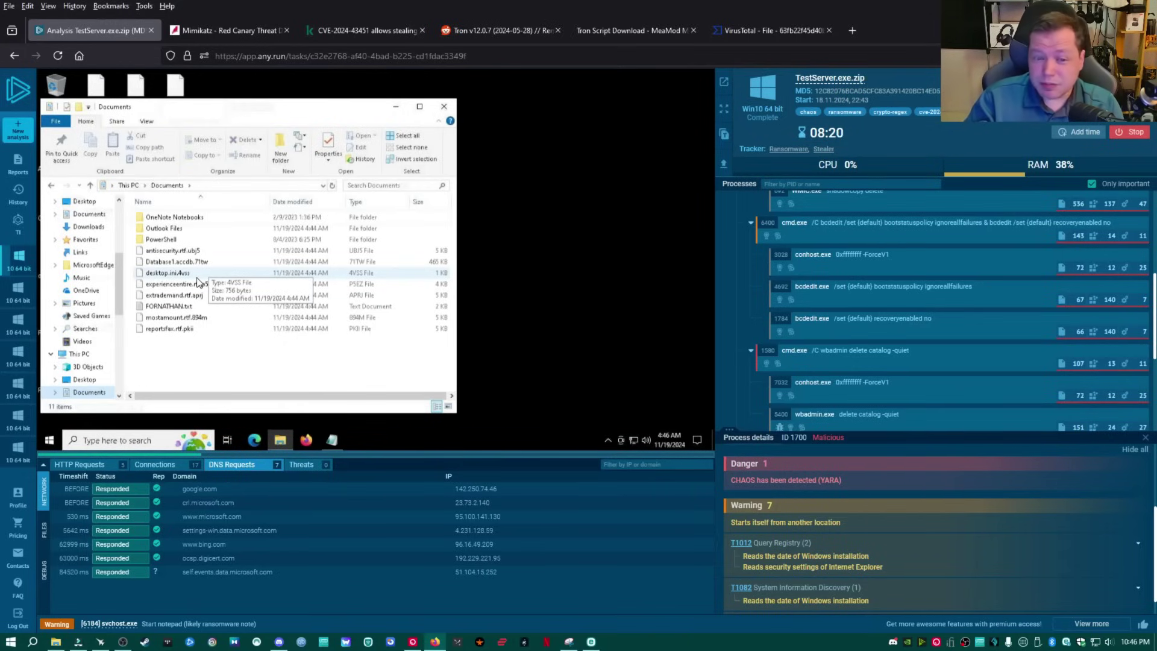
double_click(168, 306)
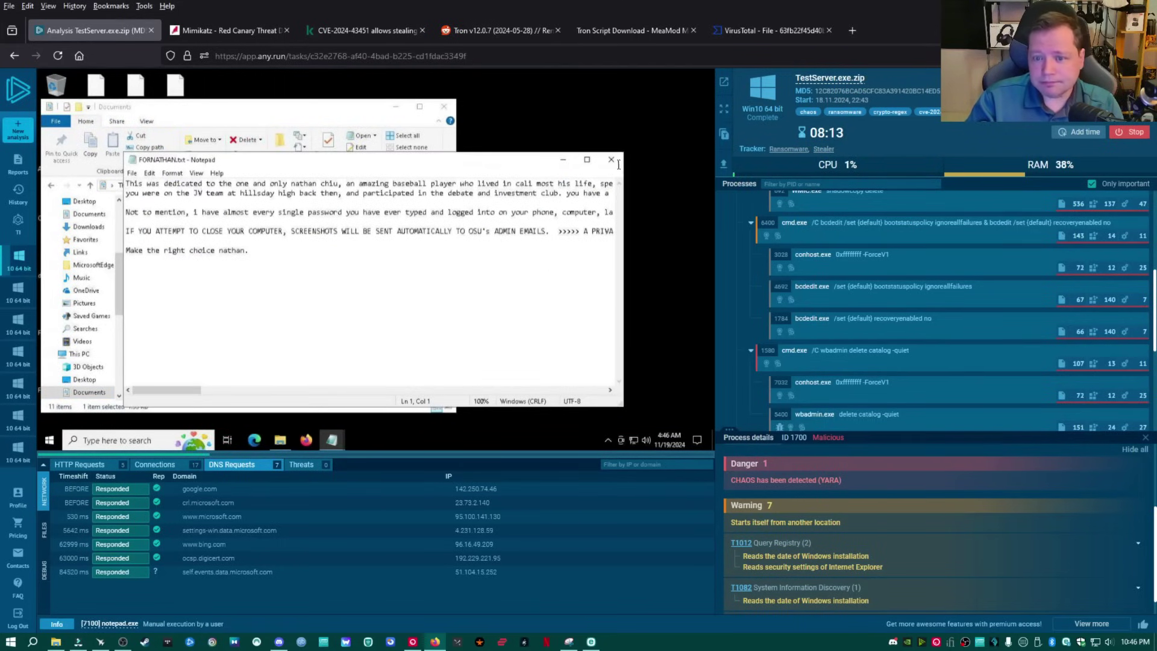
click(612, 161)
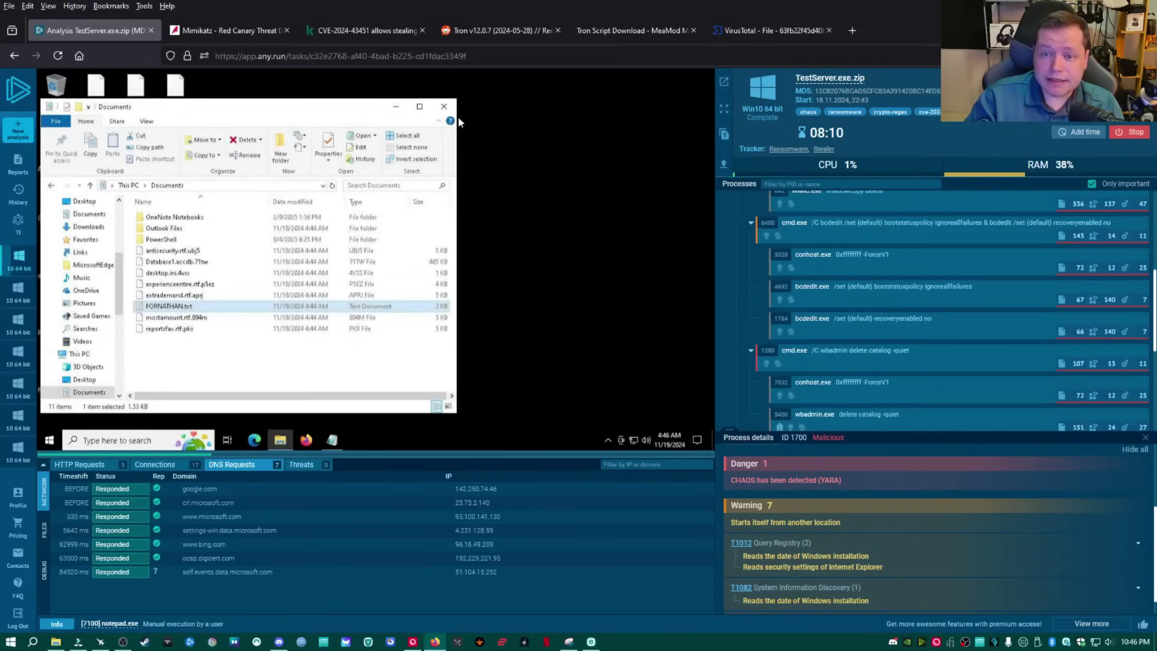
Close the Documents window and clear the desktop icon selection.
click(444, 106)
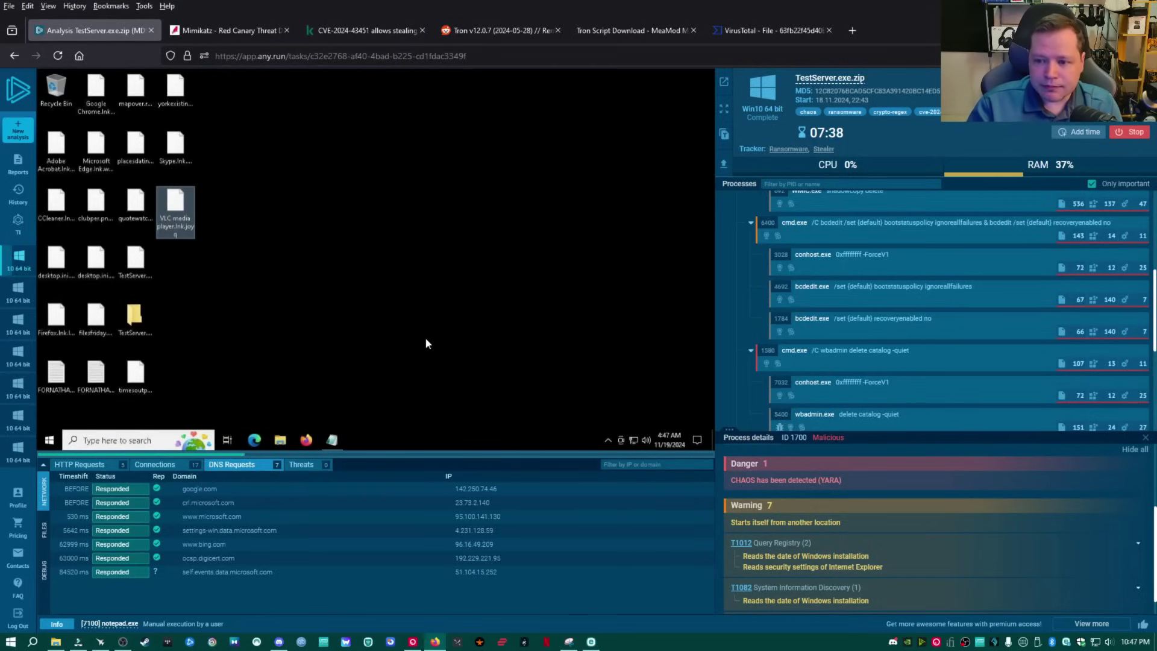
click(242, 328)
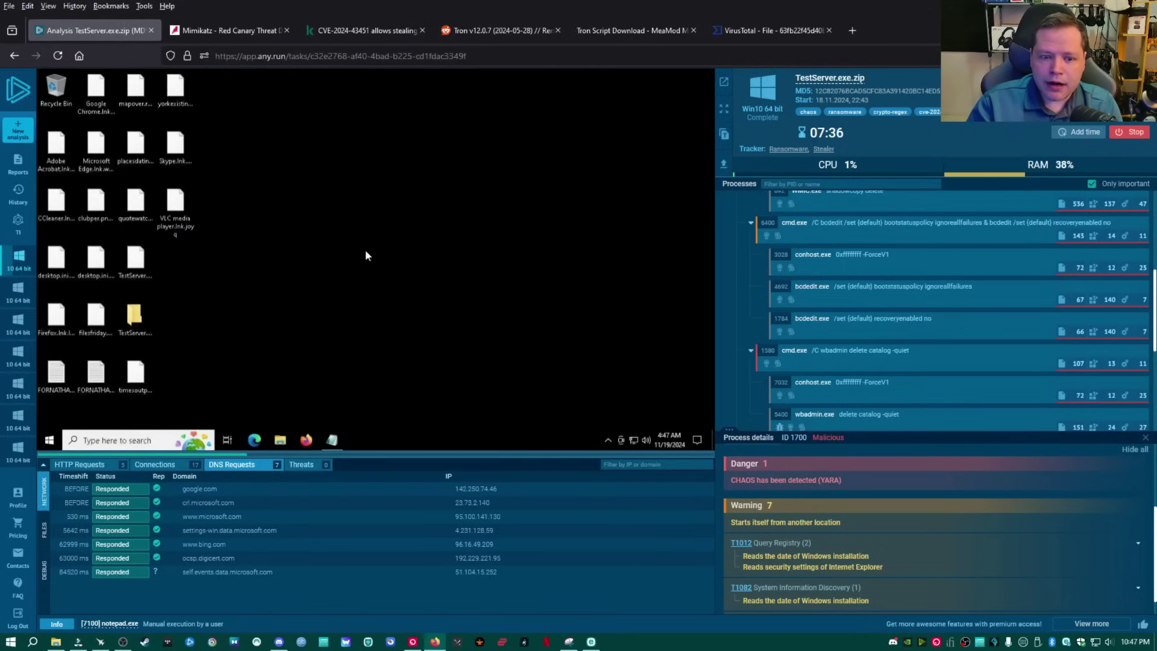